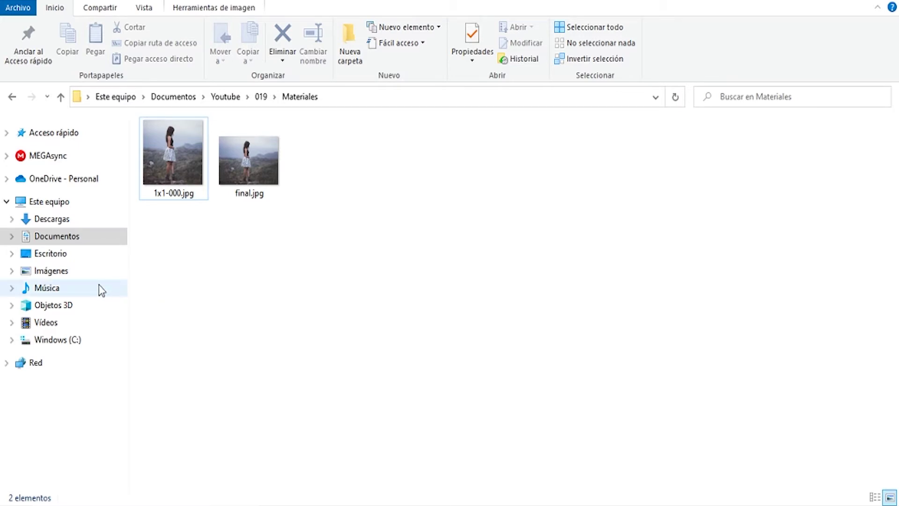
- Print-preview 1x1-000.jpg with 'Enmarcar la imagen' unchecked so the whole photo shows
{"action": "right_click", "coordinate": [166, 155]}
{"action": "left_click", "coordinate": [388, 260]}
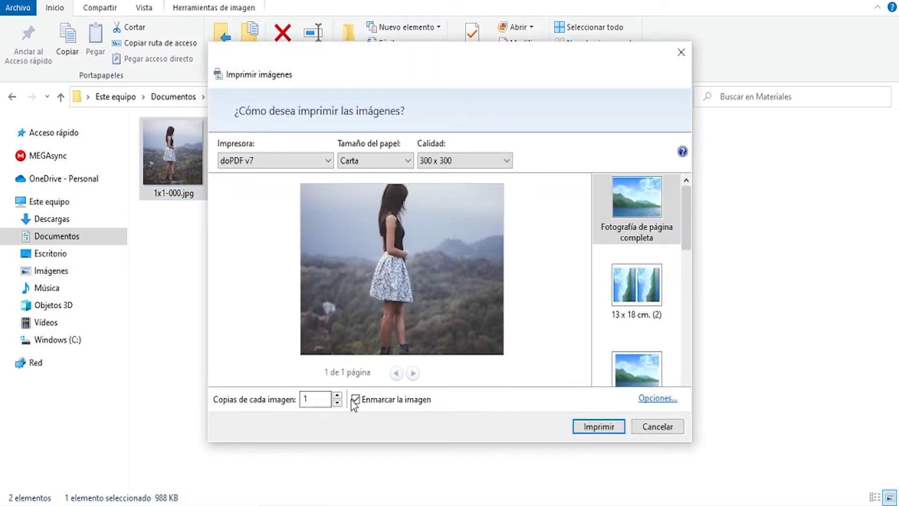
{"action": "left_click", "coordinate": [355, 401]}
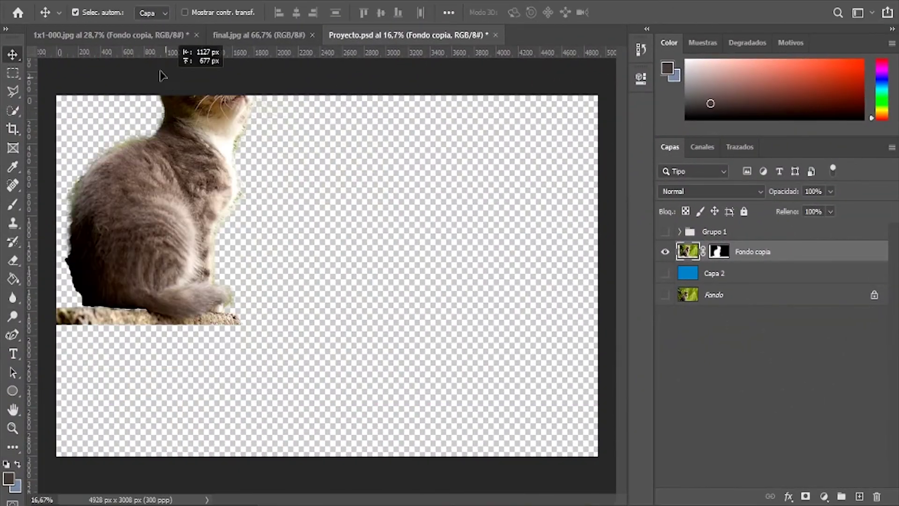
- Slightly enlarge the cut-out kitten on the 1x1-000.jpg photo with Free Transform
{"action": "left_click", "coordinate": [146, 36]}
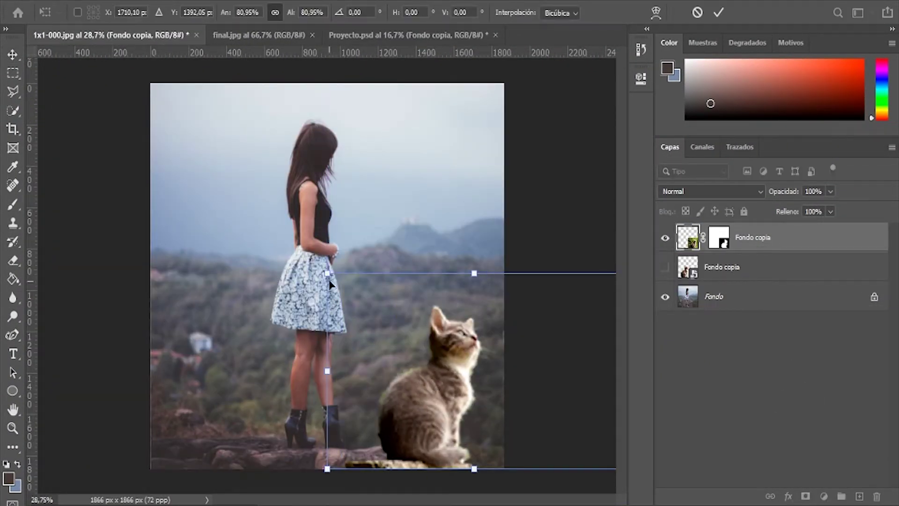
{"action": "mouse_move", "coordinate": [327, 274]}
{"action": "left_mouse_down"}
{"action": "mouse_move", "coordinate": [286, 247]}
{"action": "mouse_move", "coordinate": [275, 254]}
{"action": "left_mouse_up"}
{"action": "left_click_drag", "start_coordinate": [391, 367], "coordinate": [393, 369]}
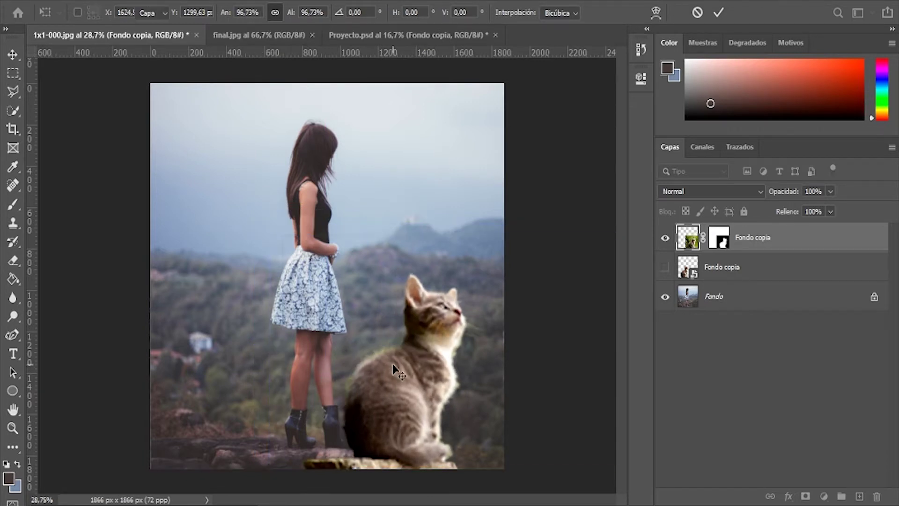
{"action": "key", "text": "Return"}
- Toggle the kitten layers' visibility, comparing against the final.jpg reference
{"action": "left_click", "coordinate": [665, 267]}
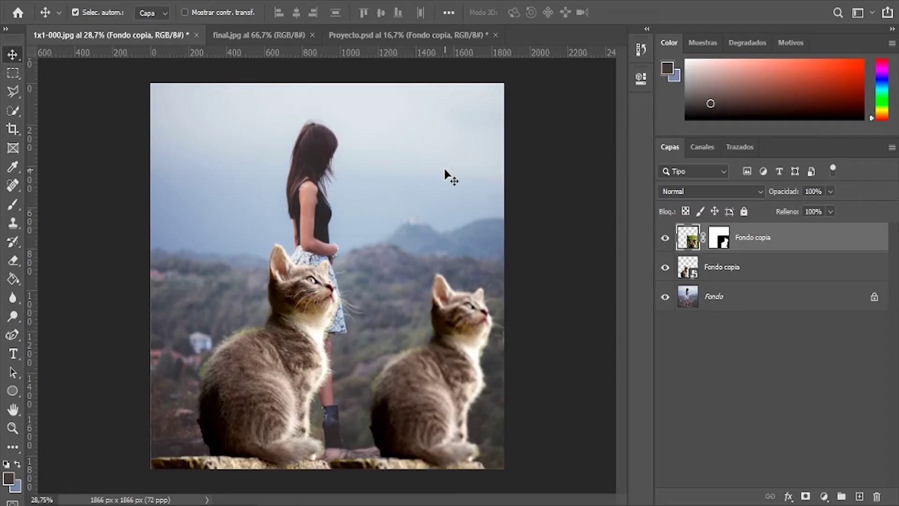
{"action": "left_click", "coordinate": [664, 237]}
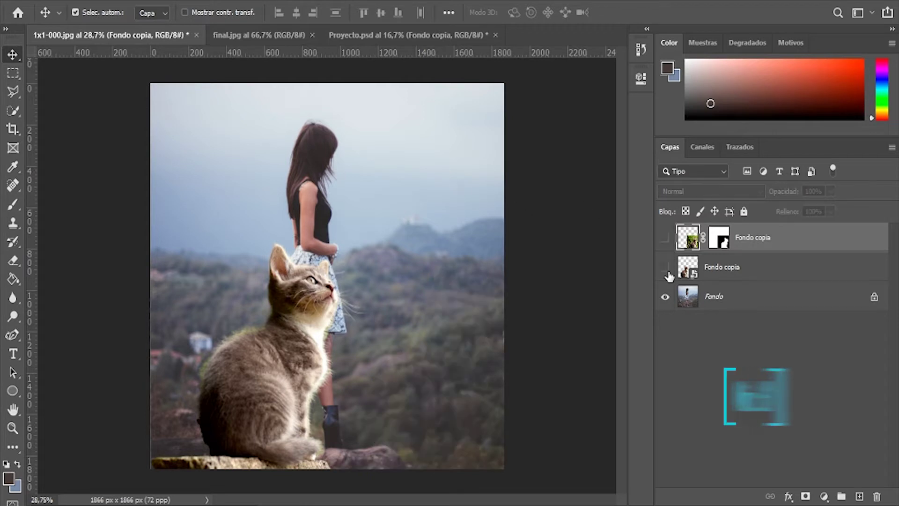
{"action": "left_click", "coordinate": [665, 267]}
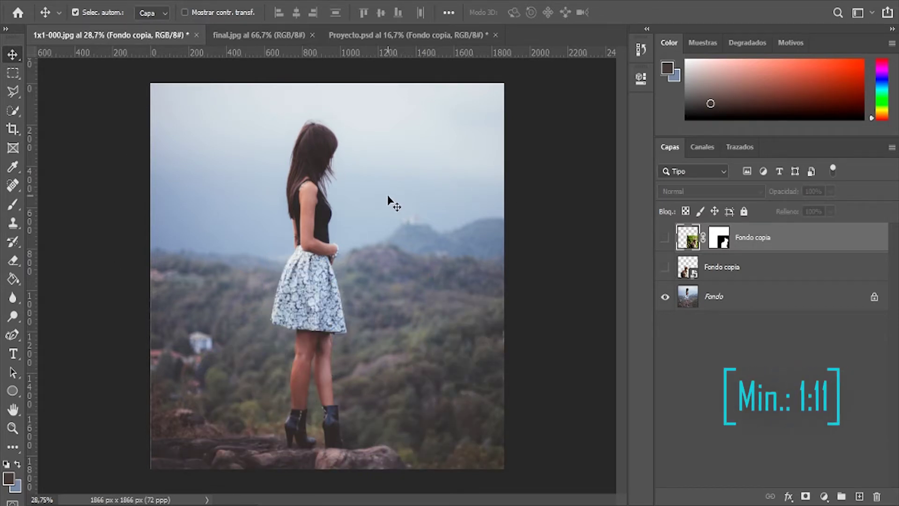
{"action": "left_click", "coordinate": [265, 38]}
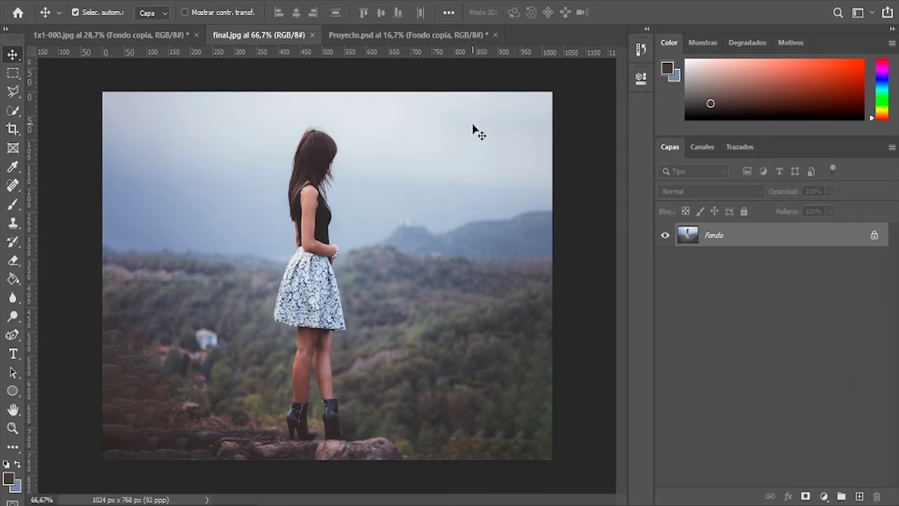
{"action": "left_click", "coordinate": [161, 33]}
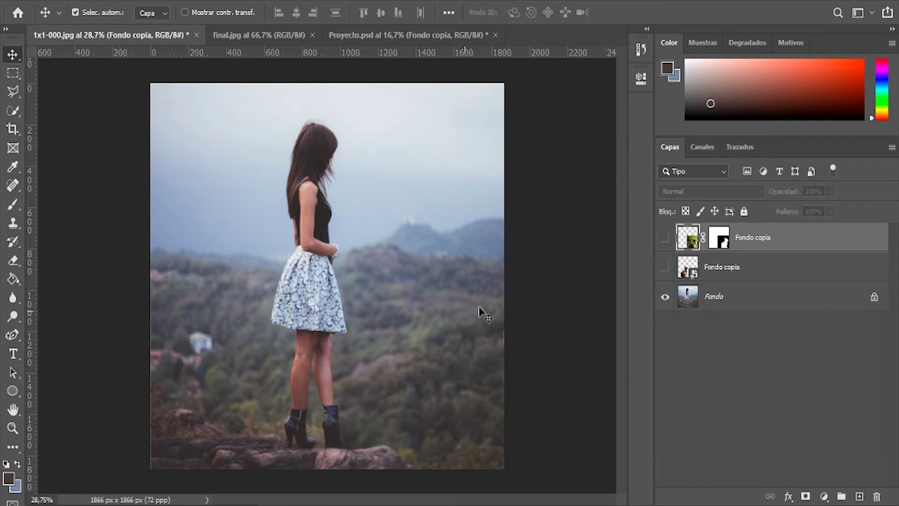
{"action": "left_click", "coordinate": [665, 266]}
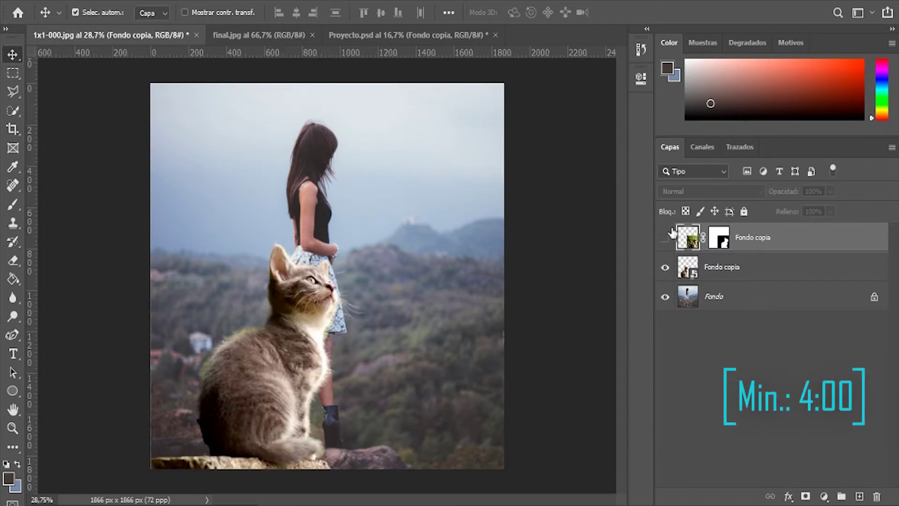
{"action": "left_click", "coordinate": [665, 237]}
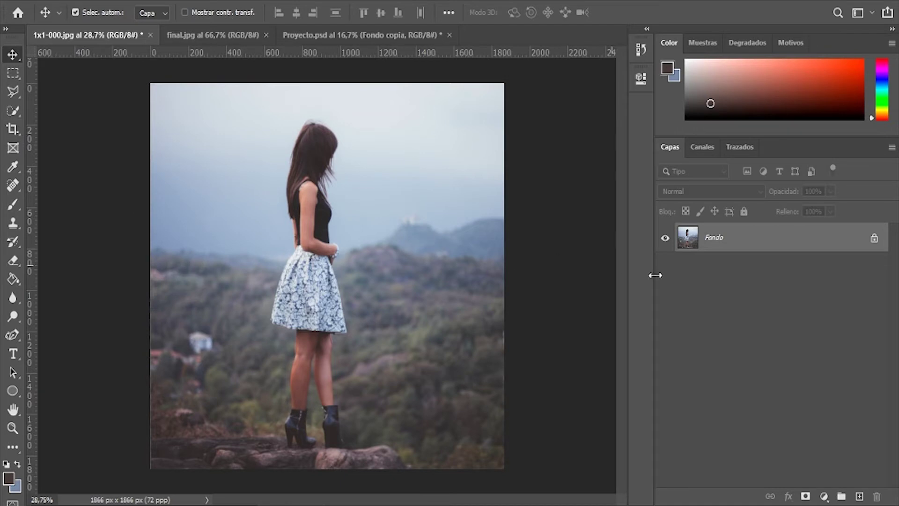
- Unlock the Fondo background layer so it becomes the editable Capa 0
{"action": "left_click", "coordinate": [874, 238]}
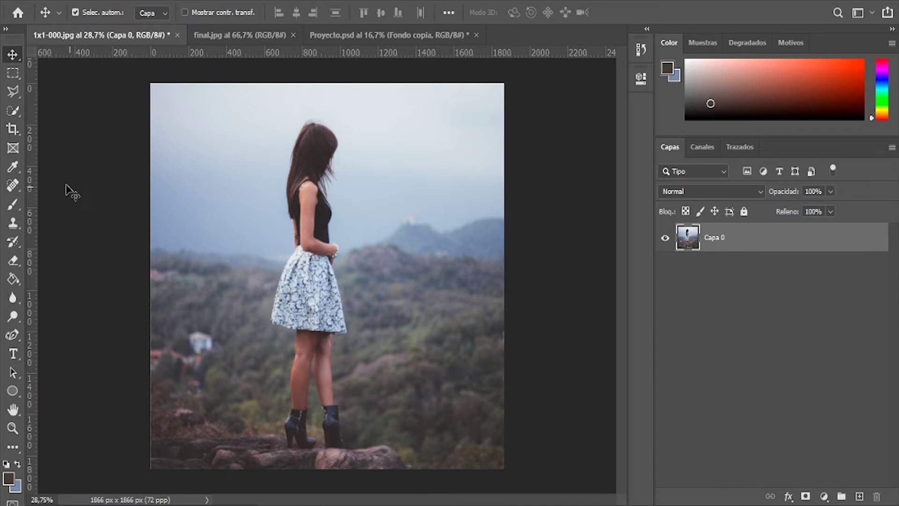
- Drag the crop frame beyond the photo's left and right edges with 'Según el contenido' checked
{"action": "left_click", "coordinate": [14, 128]}
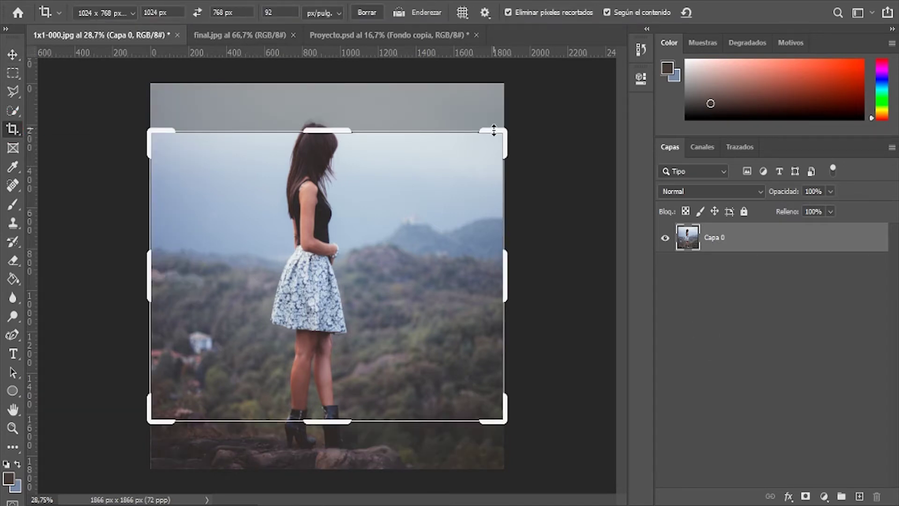
{"action": "left_click", "coordinate": [285, 317]}
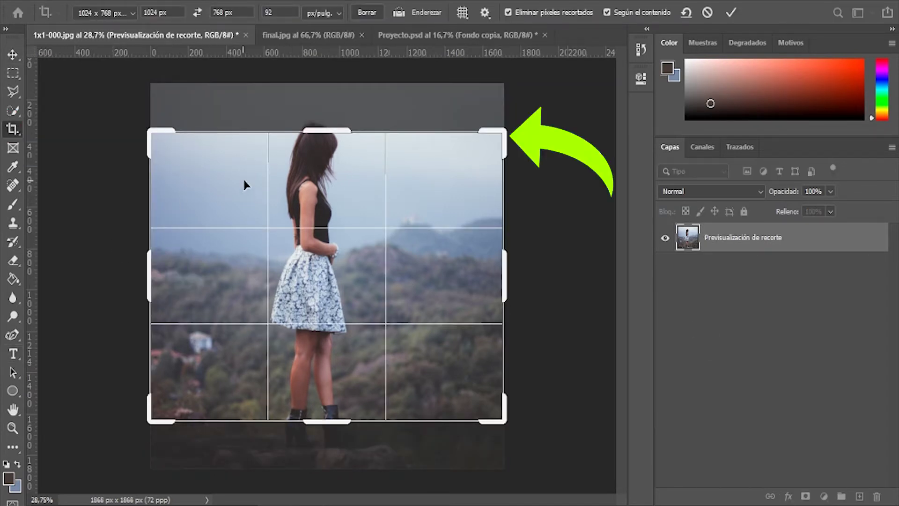
{"action": "left_click_drag", "start_coordinate": [504, 130], "coordinate": [536, 111]}
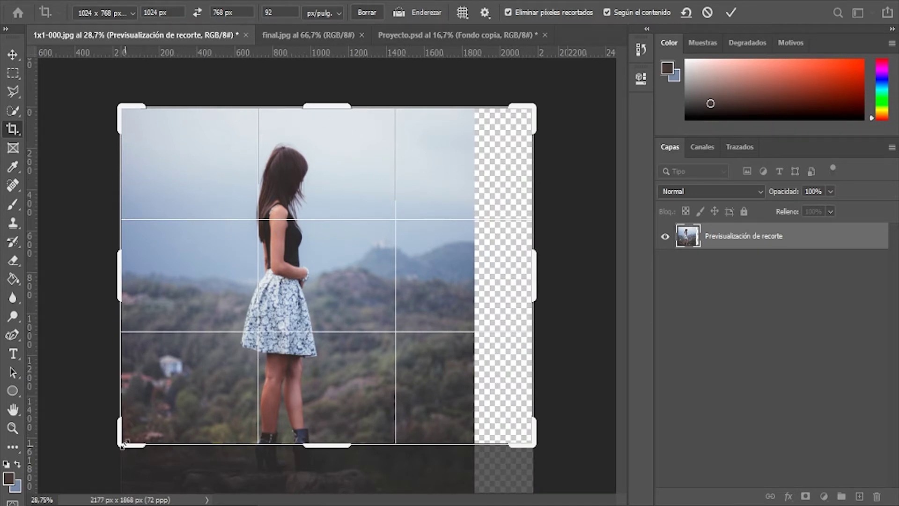
{"action": "mouse_move", "coordinate": [119, 445]}
{"action": "left_mouse_down"}
{"action": "mouse_move", "coordinate": [86, 461]}
{"action": "mouse_move", "coordinate": [71, 452]}
{"action": "mouse_move", "coordinate": [78, 447]}
{"action": "left_mouse_up"}
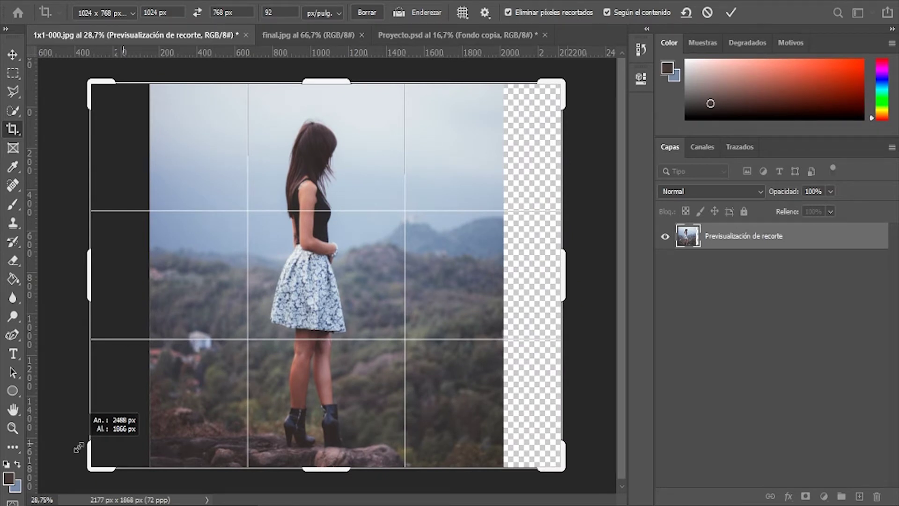
{"action": "left_click_drag", "start_coordinate": [78, 447], "coordinate": [80, 445]}
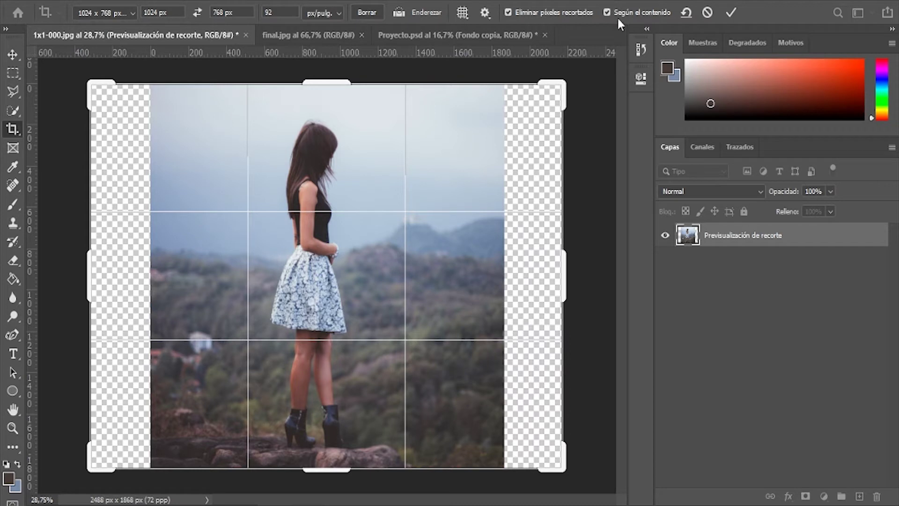
{"action": "left_click", "coordinate": [730, 16]}
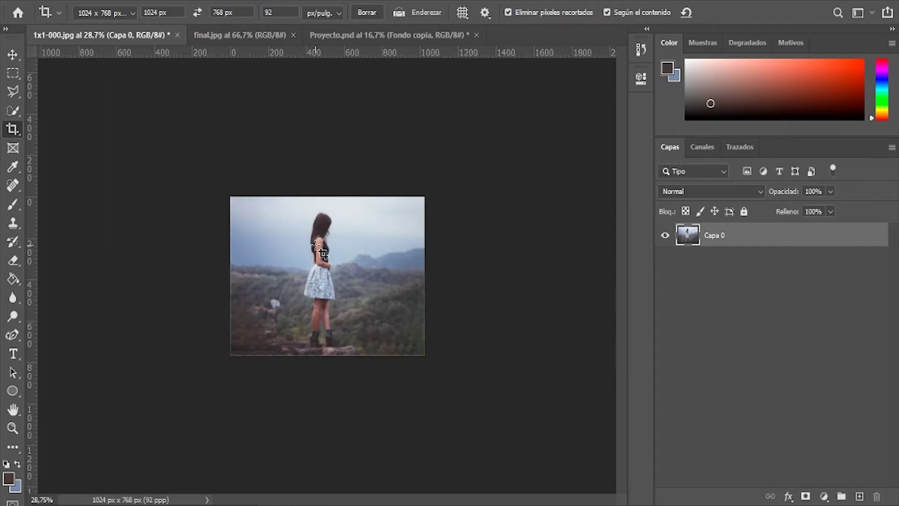
- Zoom in and out to inspect the content-aware filled sides of the 1024 × 768 photo
{"action": "scroll", "coordinate": [349, 257], "scroll_direction": "up", "scroll_amount": 2}
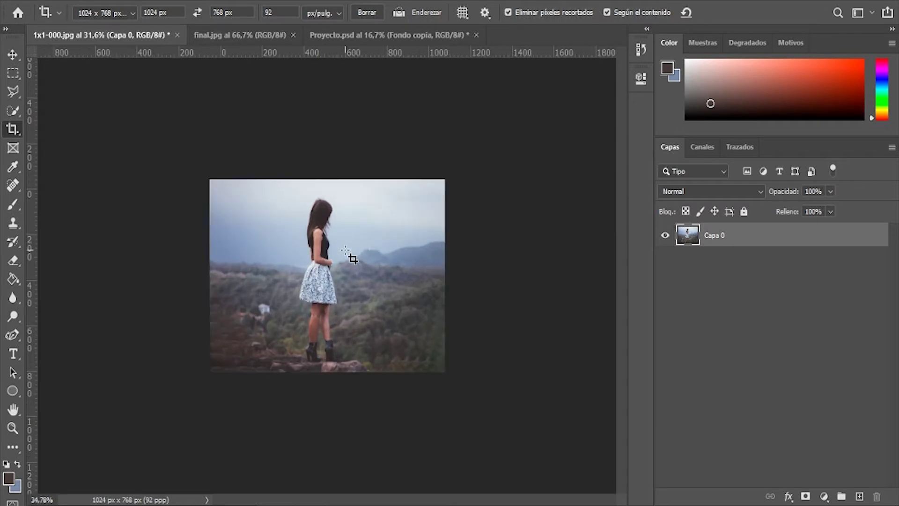
{"action": "scroll", "coordinate": [351, 257], "scroll_direction": "up", "scroll_amount": 2}
{"action": "scroll", "coordinate": [353, 259], "scroll_direction": "up", "scroll_amount": 2}
{"action": "scroll", "coordinate": [347, 253], "scroll_direction": "up", "scroll_amount": 2}
{"action": "scroll", "coordinate": [351, 256], "scroll_direction": "up", "scroll_amount": 1}
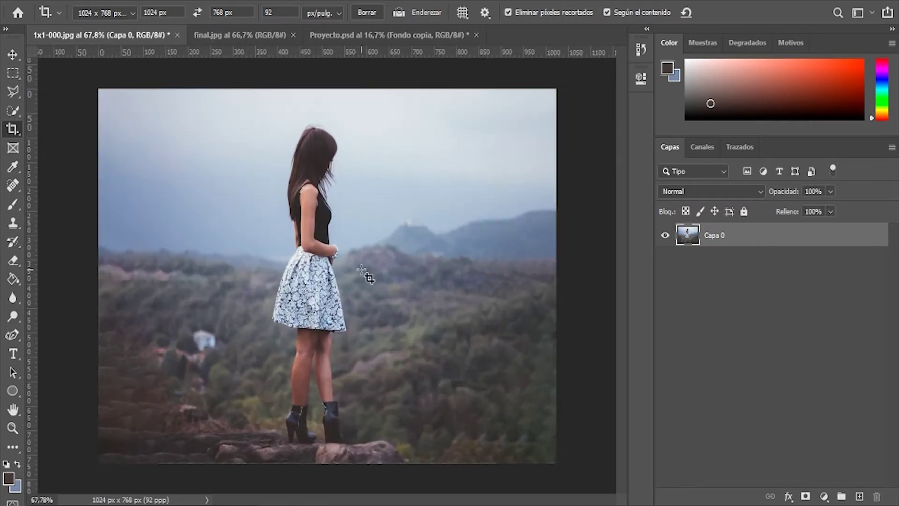
{"action": "scroll", "coordinate": [356, 262], "scroll_direction": "up", "scroll_amount": 2}
{"action": "scroll", "coordinate": [361, 269], "scroll_direction": "up", "scroll_amount": 2}
{"action": "scroll", "coordinate": [361, 269], "scroll_direction": "down", "scroll_amount": 1}
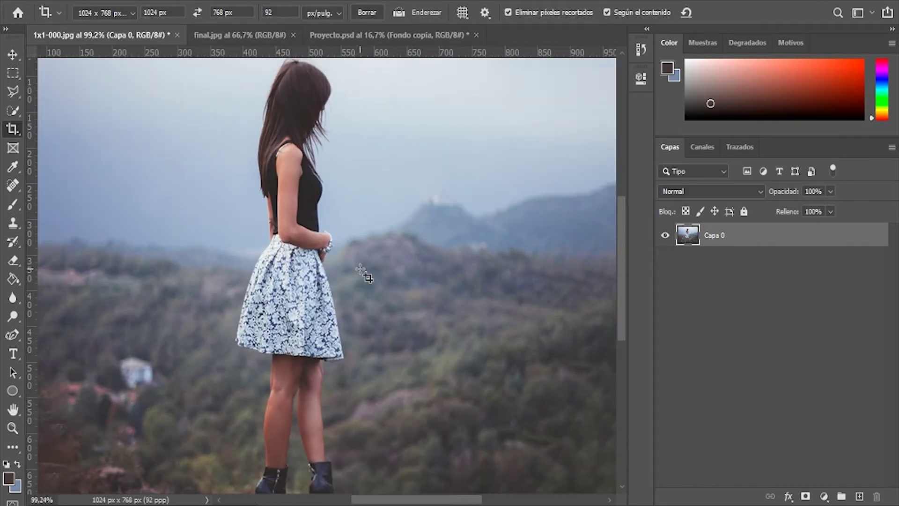
{"action": "scroll", "coordinate": [362, 271], "scroll_direction": "down", "scroll_amount": 1}
{"action": "scroll", "coordinate": [363, 274], "scroll_direction": "down", "scroll_amount": 1}
{"action": "scroll", "coordinate": [363, 275], "scroll_direction": "down", "scroll_amount": 2}
{"action": "scroll", "coordinate": [363, 276], "scroll_direction": "down", "scroll_amount": 1}
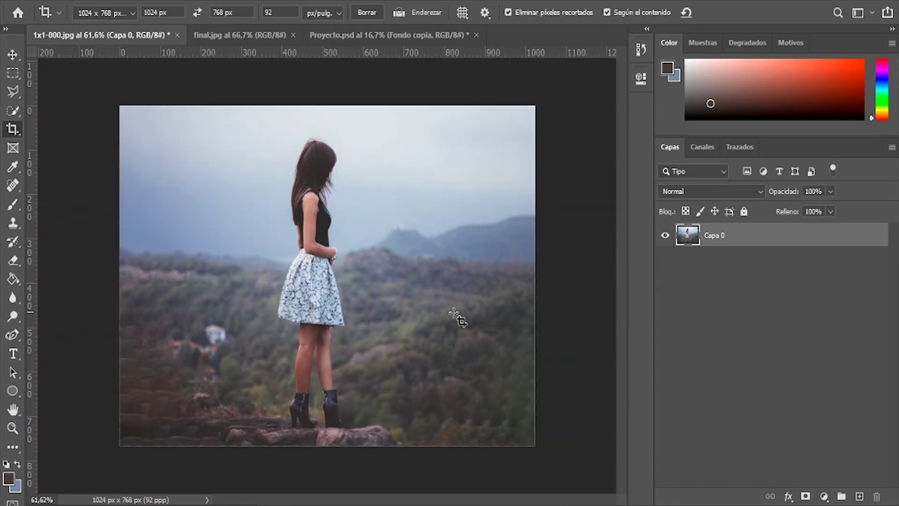
{"action": "scroll", "coordinate": [535, 313], "scroll_direction": "up", "scroll_amount": 2}
{"action": "scroll", "coordinate": [534, 313], "scroll_direction": "up", "scroll_amount": 1}
{"action": "scroll", "coordinate": [533, 313], "scroll_direction": "down", "scroll_amount": 2}
{"action": "scroll", "coordinate": [311, 204], "scroll_direction": "up", "scroll_amount": 1}
{"action": "scroll", "coordinate": [164, 291], "scroll_direction": "down", "scroll_amount": 1}
{"action": "scroll", "coordinate": [140, 311], "scroll_direction": "up", "scroll_amount": 1}
{"action": "scroll", "coordinate": [136, 315], "scroll_direction": "down", "scroll_amount": 1}
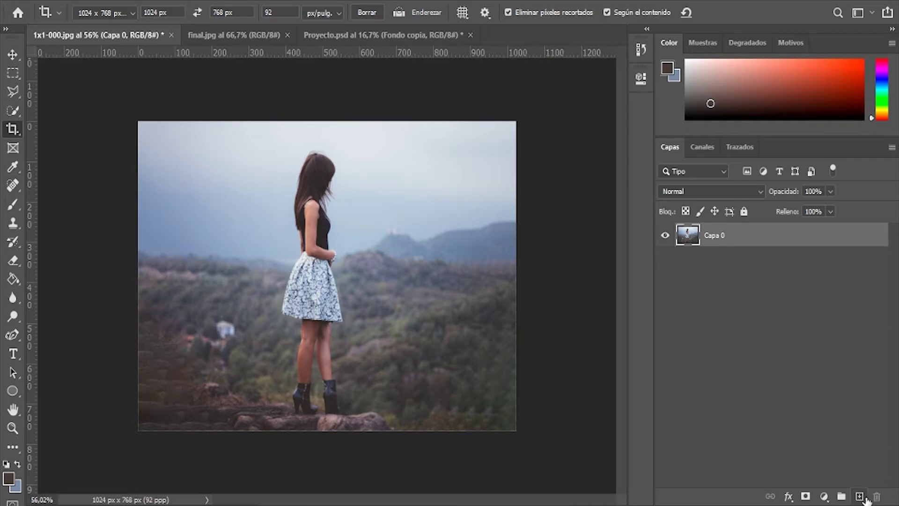
- Add empty layer Capa 1 and set up the Brush with a sampled colour, flow and smoothing
{"action": "left_click", "coordinate": [861, 497]}
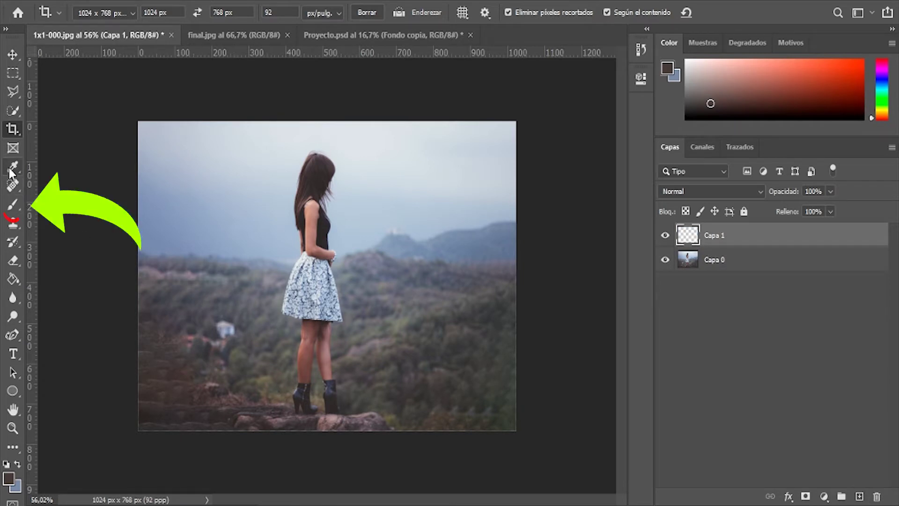
{"action": "left_click", "coordinate": [13, 205]}
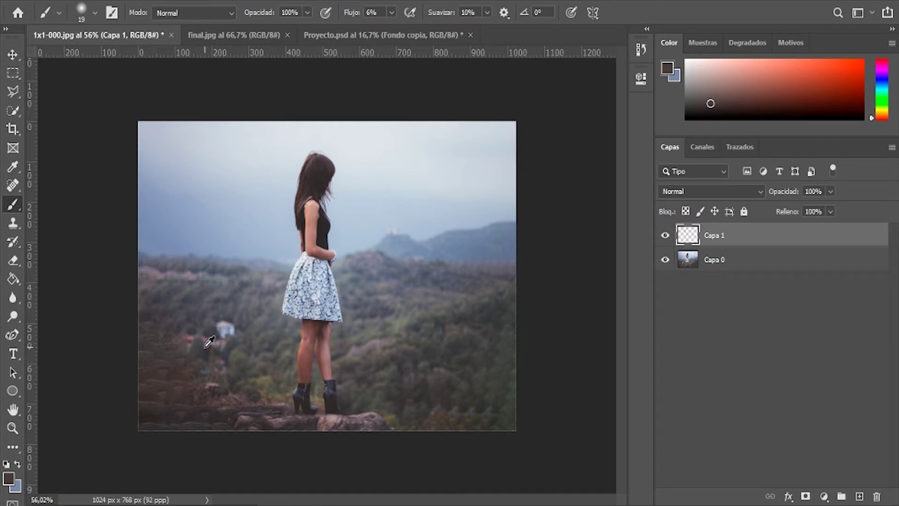
{"action": "left_click", "coordinate": [206, 347], "text": "alt"}
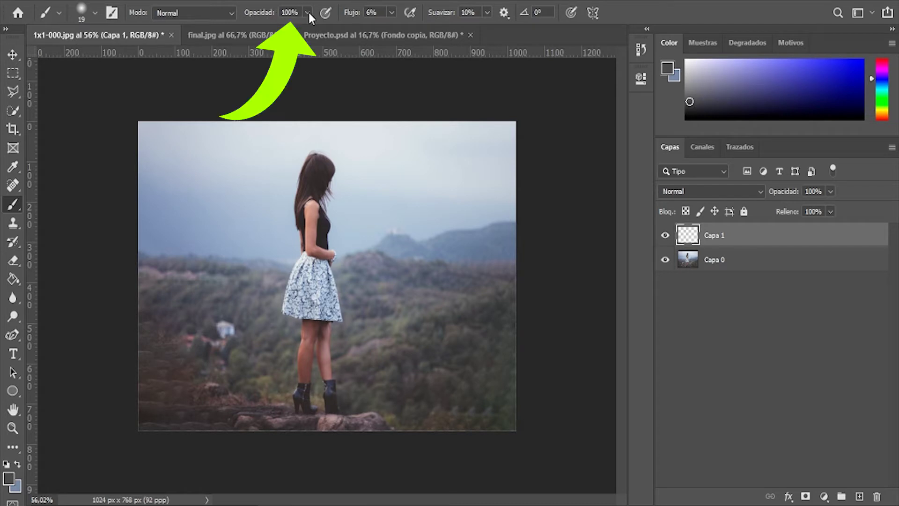
{"action": "left_click", "coordinate": [391, 12]}
{"action": "left_click_drag", "start_coordinate": [396, 28], "coordinate": [392, 27]}
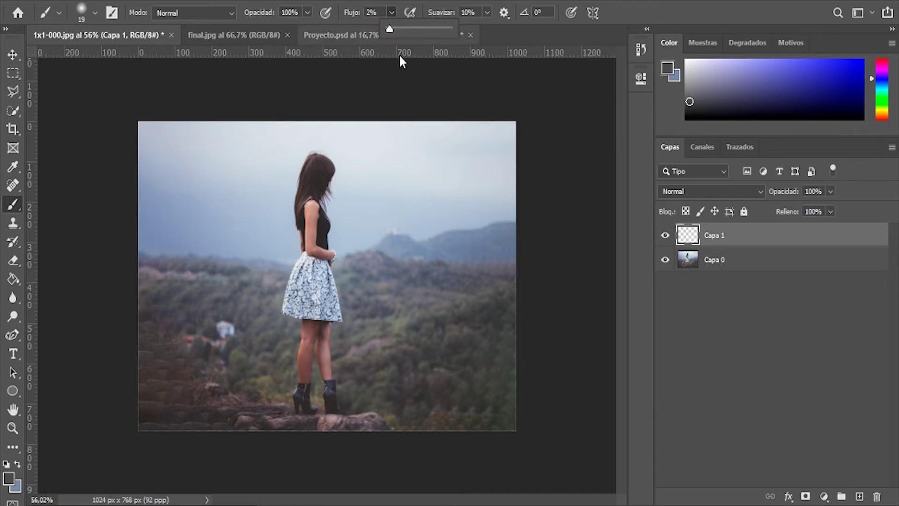
{"action": "left_click", "coordinate": [487, 14]}
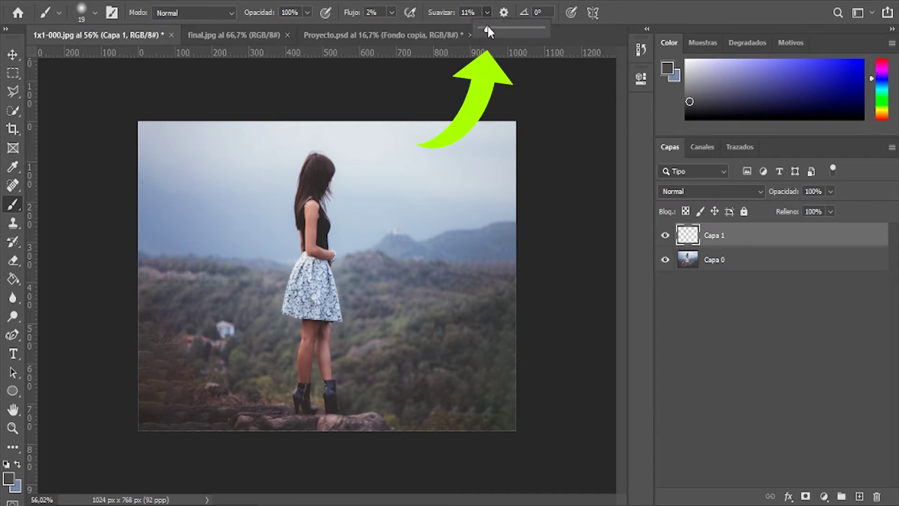
{"action": "left_click_drag", "start_coordinate": [488, 31], "coordinate": [488, 31]}
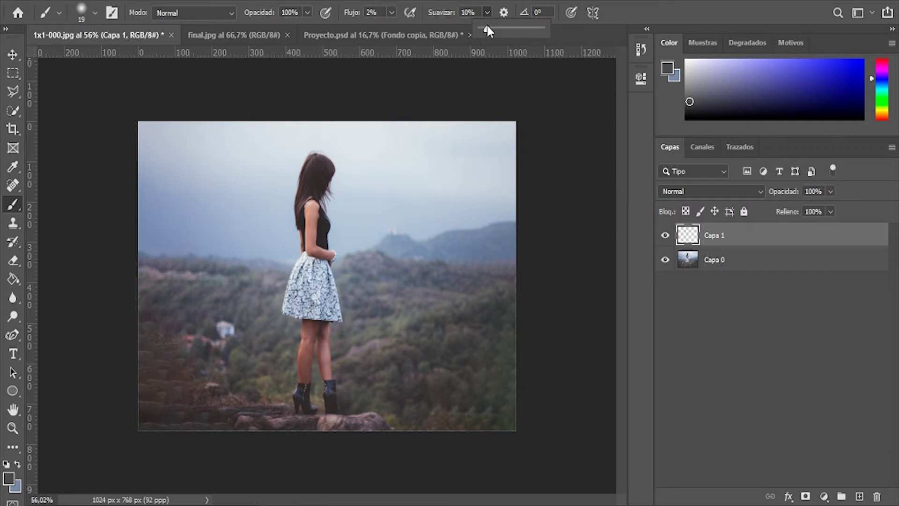
{"action": "left_click", "coordinate": [487, 12]}
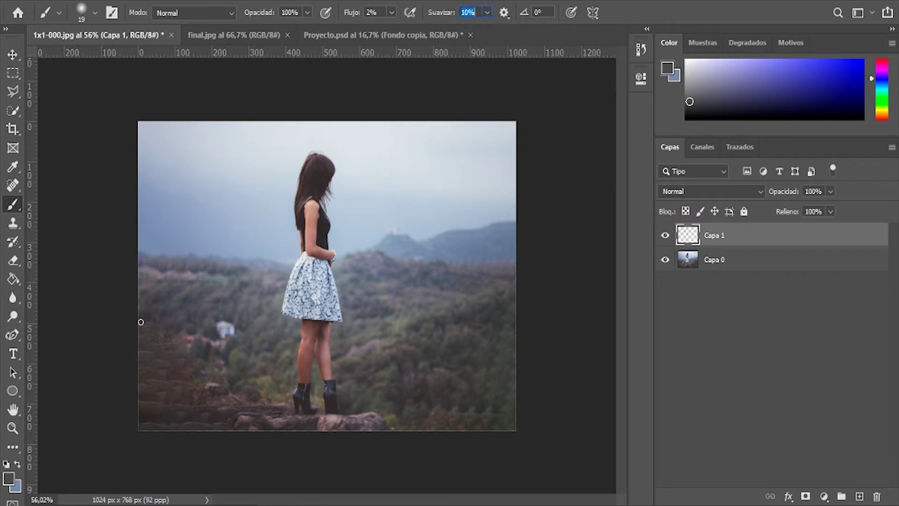
- Zoom in, sample rock colours, and set brush Suavizar to 7% and Flujo to 6%
{"action": "left_click", "coordinate": [15, 69]}
{"action": "left_click", "coordinate": [14, 53]}
{"action": "key", "text": "ctrl+plus"}
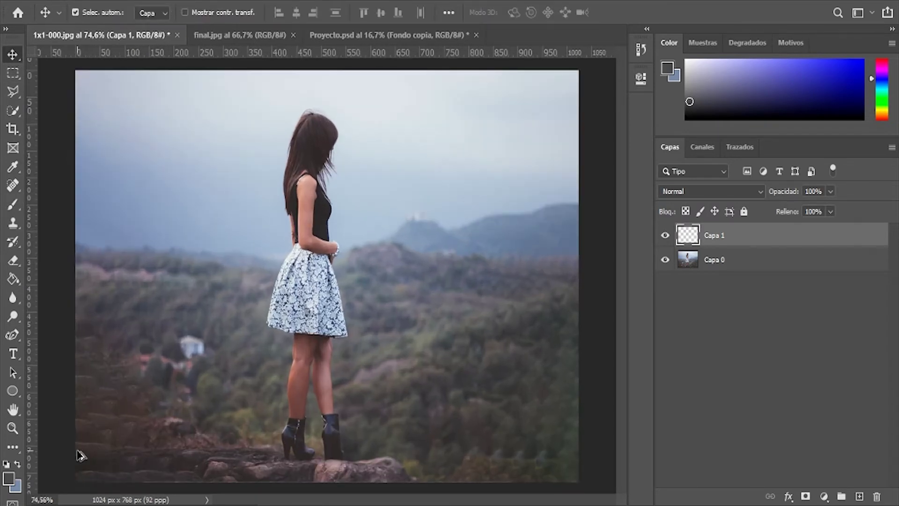
{"action": "left_click", "coordinate": [13, 204]}
{"action": "left_click", "coordinate": [143, 393], "text": "alt"}
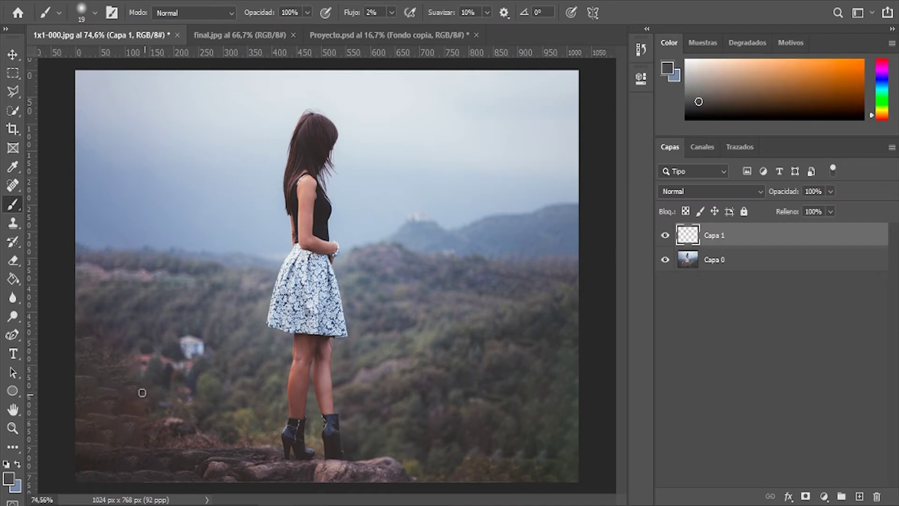
{"action": "left_click", "coordinate": [100, 428], "text": "alt"}
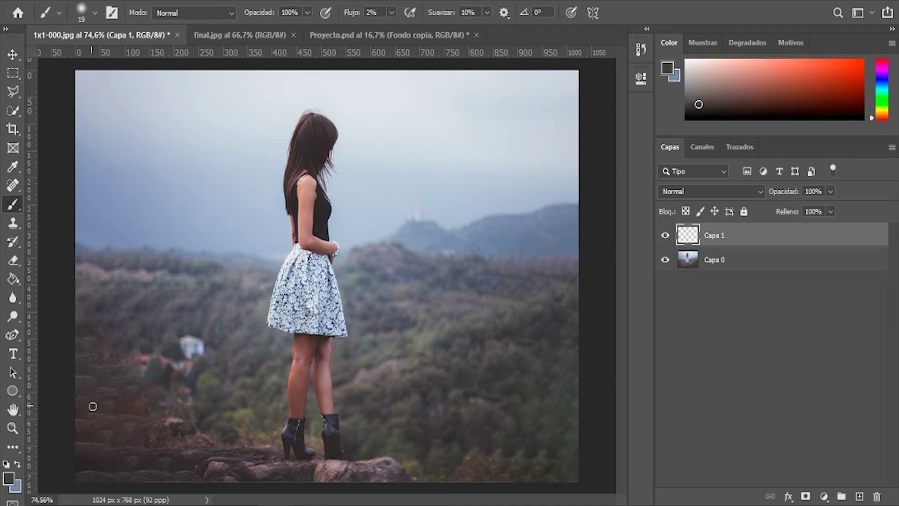
{"action": "left_click", "coordinate": [142, 363], "text": "alt"}
{"action": "key", "text": "alt+shift+0"}
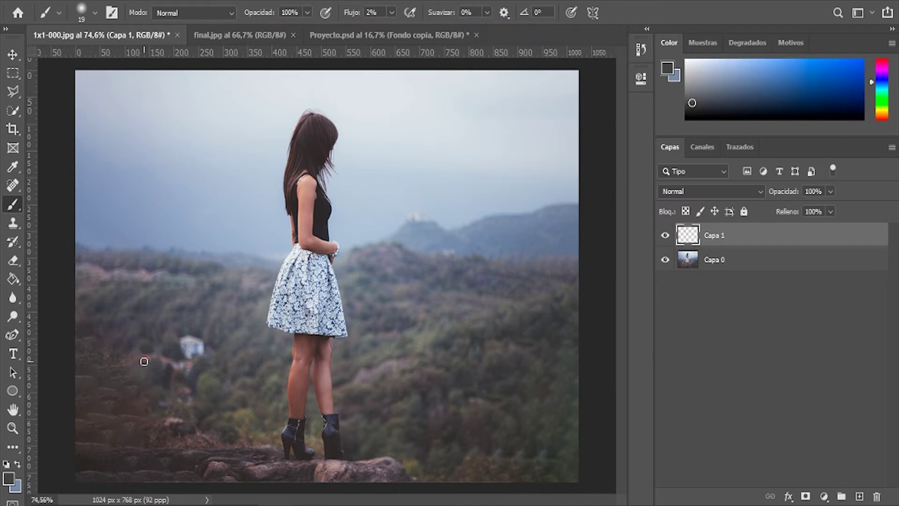
{"action": "left_click_drag", "start_coordinate": [487, 12], "coordinate": [490, 29]}
{"action": "left_click_drag", "start_coordinate": [391, 12], "coordinate": [388, 28]}
- Sample dark brown and red tones from the rocks for faint strokes on Capa 1
{"action": "left_click", "coordinate": [105, 361], "text": "alt"}
{"action": "left_click", "coordinate": [85, 335], "text": "alt"}
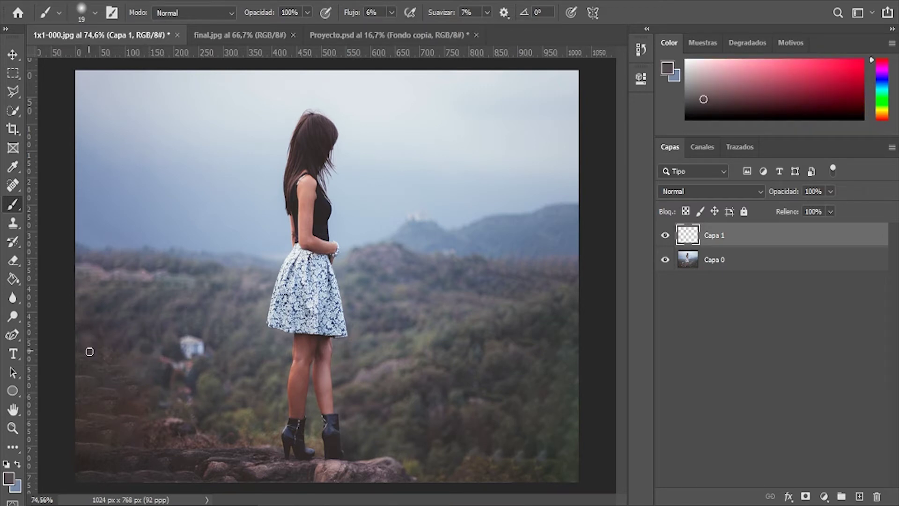
{"action": "left_click", "coordinate": [135, 408], "text": "alt"}
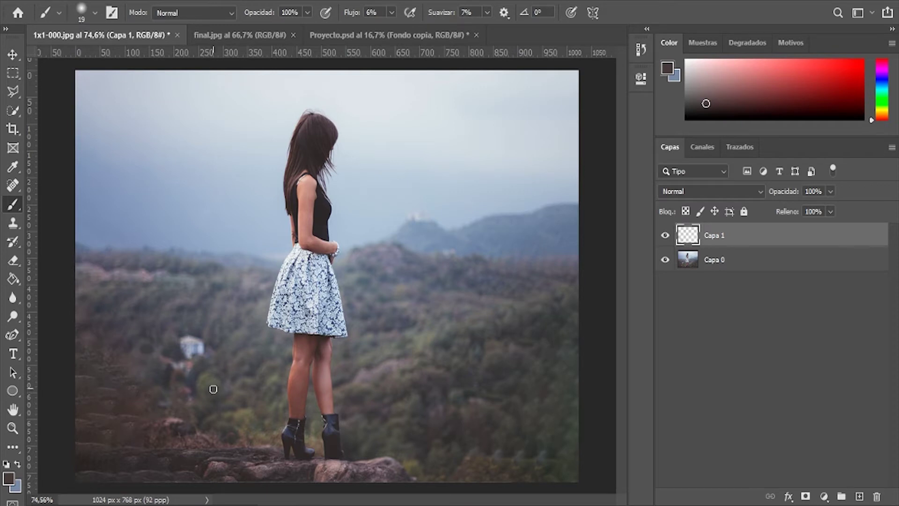
{"action": "scroll", "coordinate": [514, 363], "scroll_direction": "up", "scroll_amount": 2}
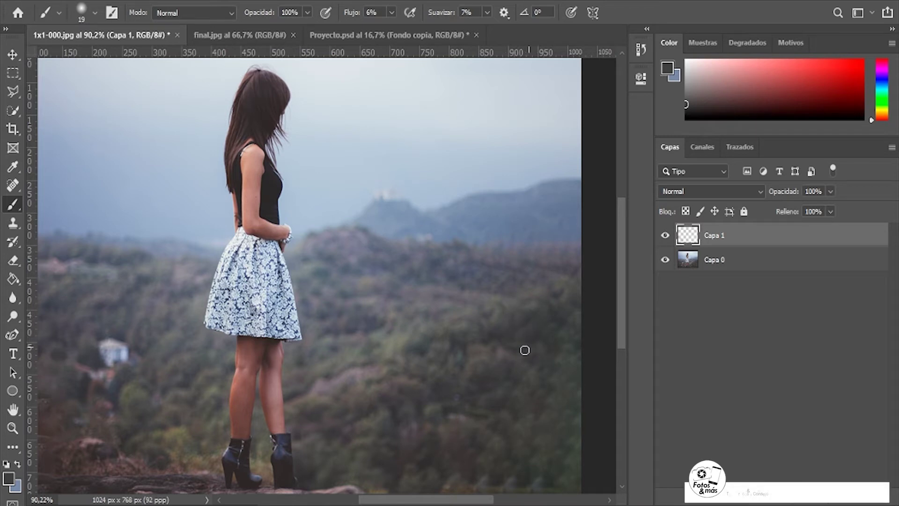
{"action": "scroll", "coordinate": [532, 351], "scroll_direction": "down", "scroll_amount": 2}
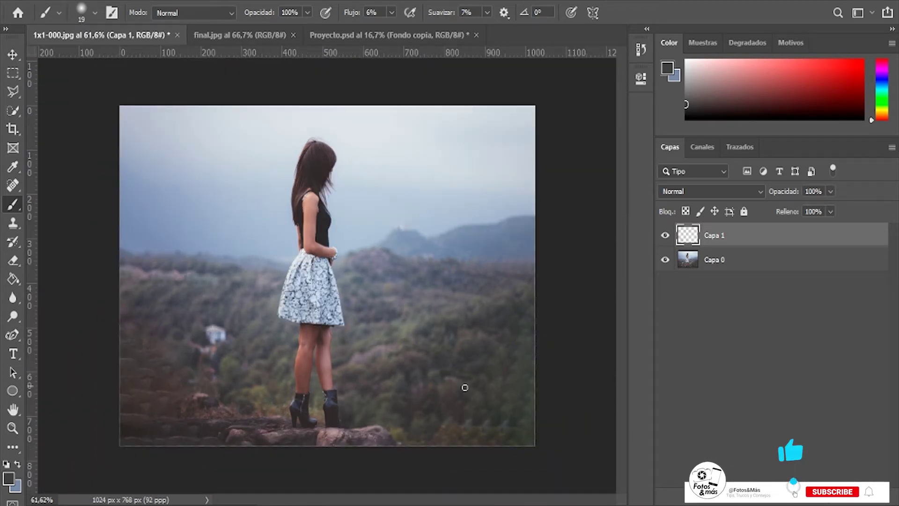
{"action": "scroll", "coordinate": [433, 380], "scroll_direction": "up", "scroll_amount": 3}
{"action": "scroll", "coordinate": [491, 409], "scroll_direction": "up", "scroll_amount": 1}
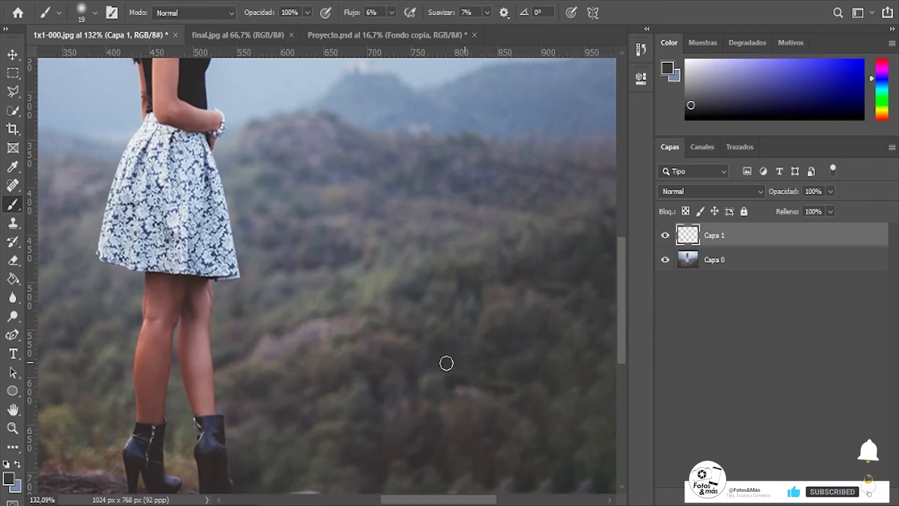
{"action": "scroll", "coordinate": [459, 341], "scroll_direction": "down", "scroll_amount": 2}
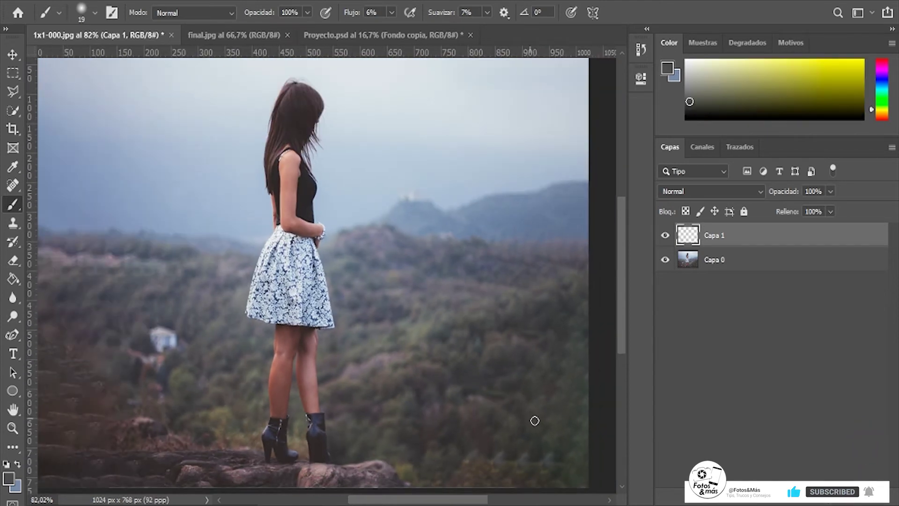
{"action": "scroll", "coordinate": [559, 463], "scroll_direction": "up", "scroll_amount": 1}
{"action": "scroll", "coordinate": [557, 466], "scroll_direction": "up", "scroll_amount": 2}
{"action": "scroll", "coordinate": [557, 467], "scroll_direction": "up", "scroll_amount": 1}
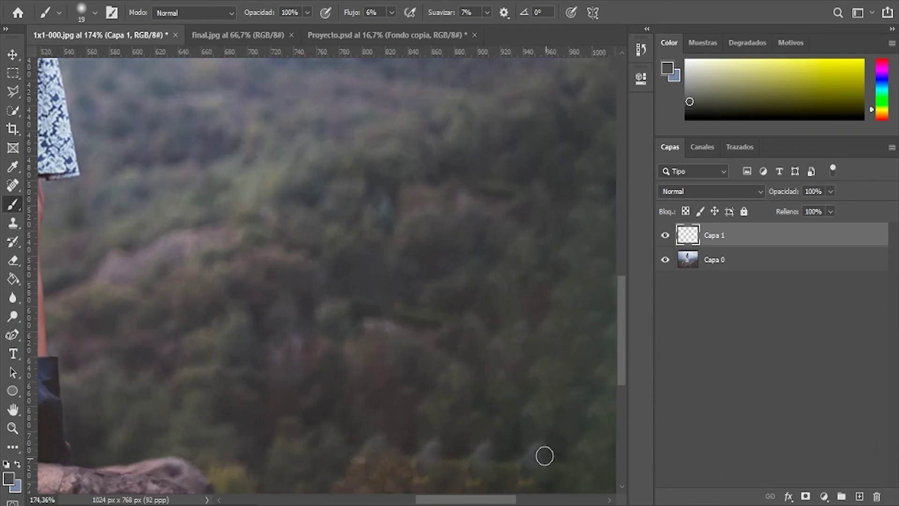
- Sample green and orange tones from the foliage and hillside
{"action": "left_click", "coordinate": [556, 410], "text": "alt"}
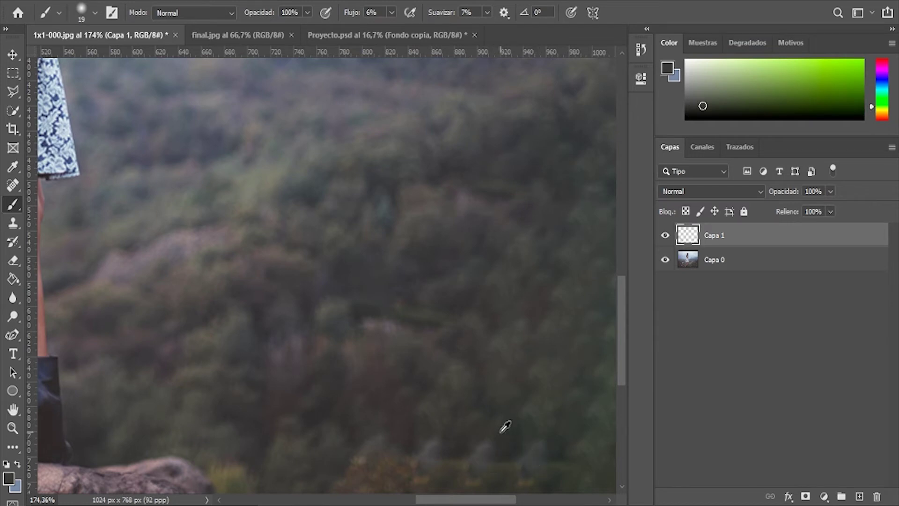
{"action": "left_click", "coordinate": [497, 431], "text": "alt"}
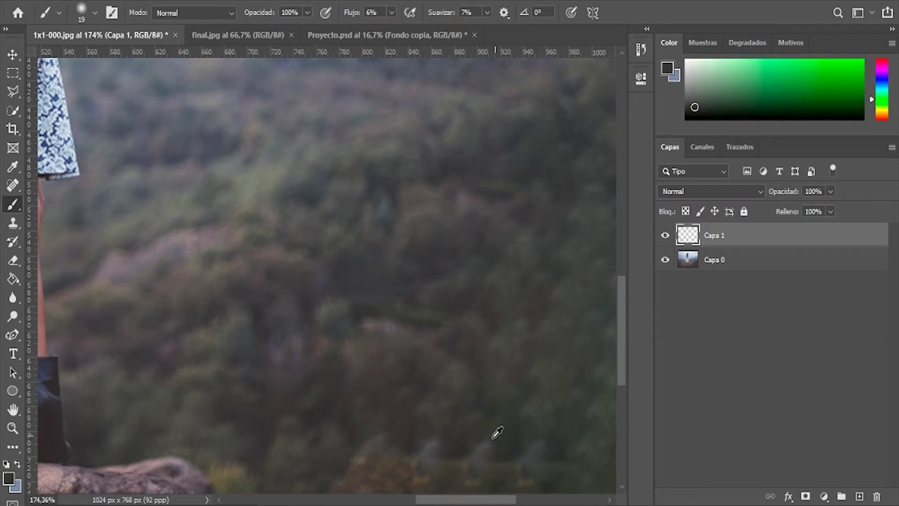
{"action": "left_click", "coordinate": [449, 429], "text": "alt"}
{"action": "scroll", "coordinate": [428, 416], "scroll_direction": "down", "scroll_amount": 5}
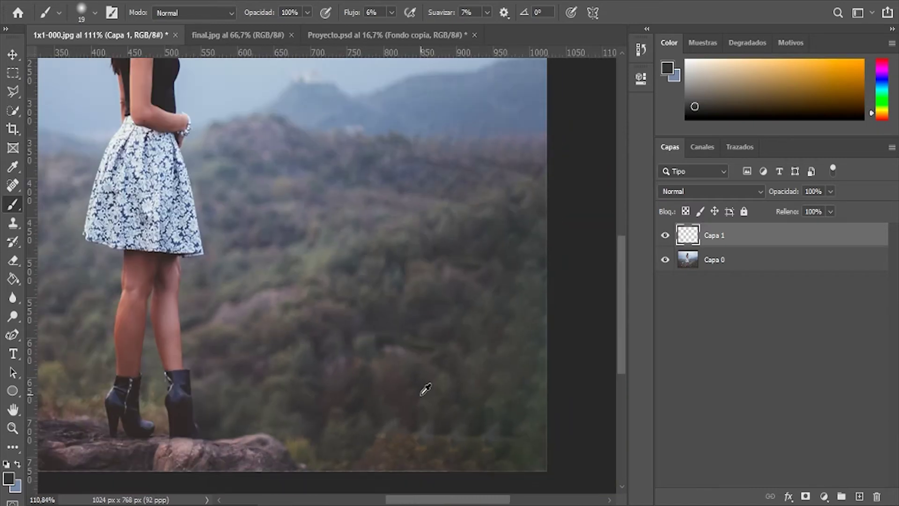
{"action": "left_click", "coordinate": [14, 59]}
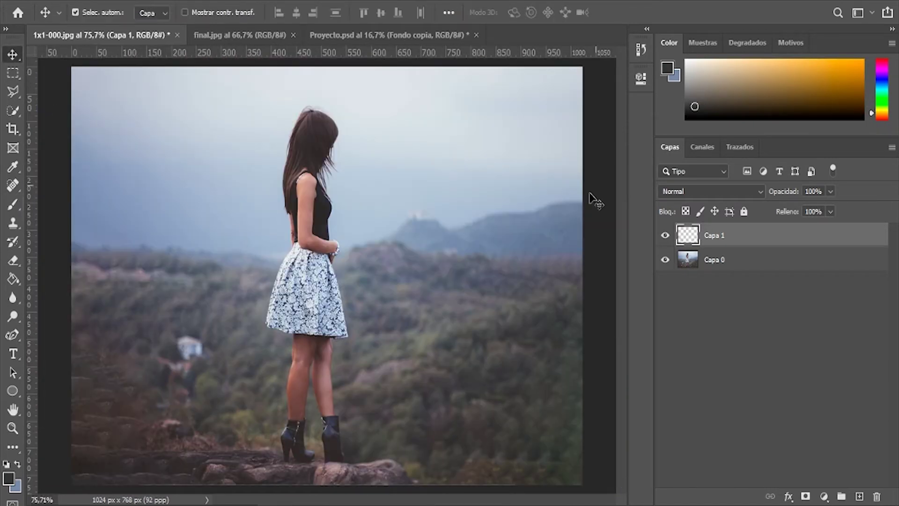
- Drag the cut-out kitten from Proyecto.psd into the mountain photo and scale it to 10% width
{"action": "scroll", "coordinate": [473, 285], "scroll_direction": "down", "scroll_amount": 2}
{"action": "scroll", "coordinate": [470, 288], "scroll_direction": "down", "scroll_amount": 1}
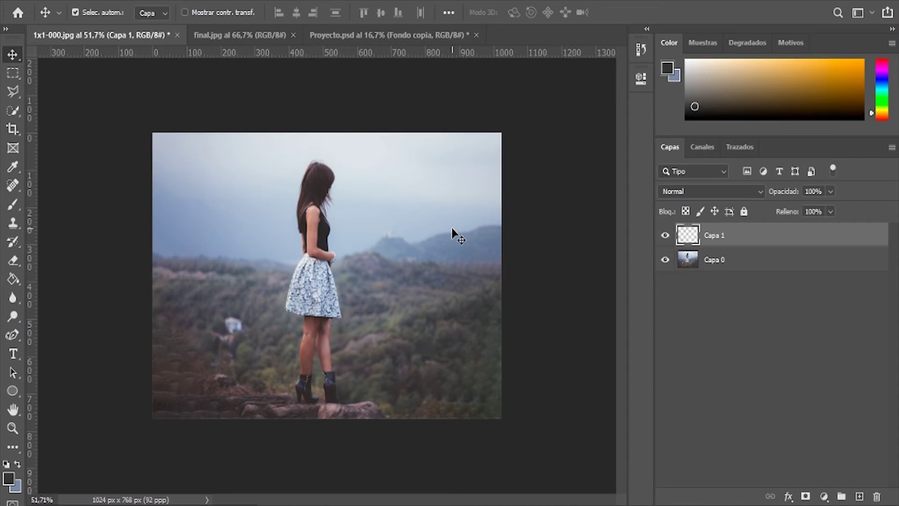
{"action": "left_click", "coordinate": [347, 36]}
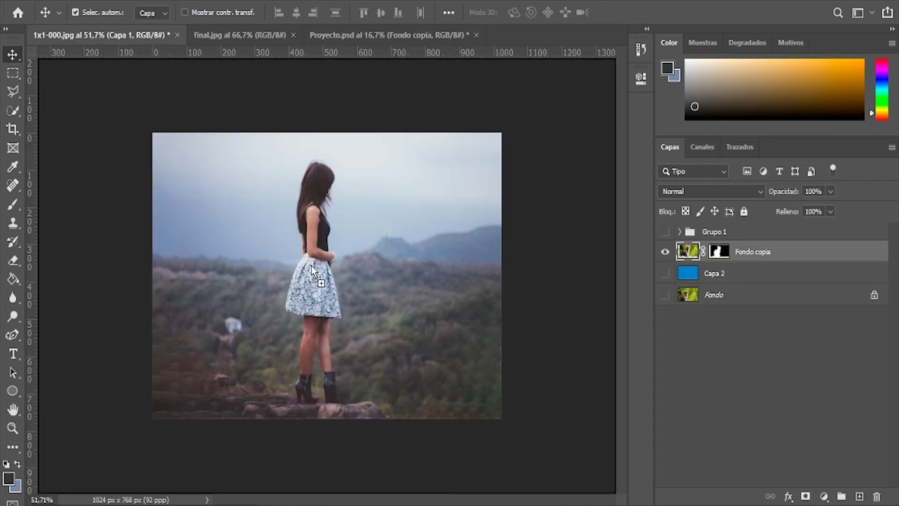
{"action": "left_click_drag", "start_coordinate": [152, 44], "coordinate": [310, 265]}
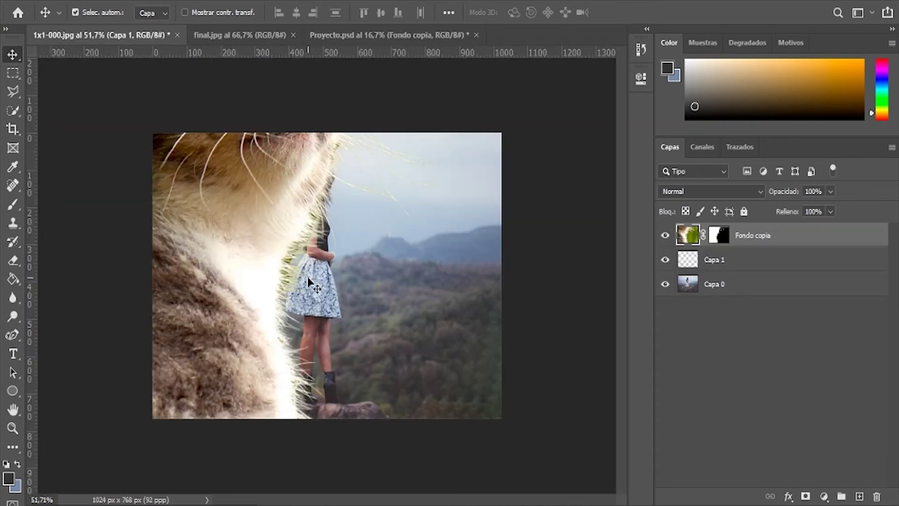
{"action": "key", "text": "ctrl+t"}
{"action": "left_click", "coordinate": [244, 12]}
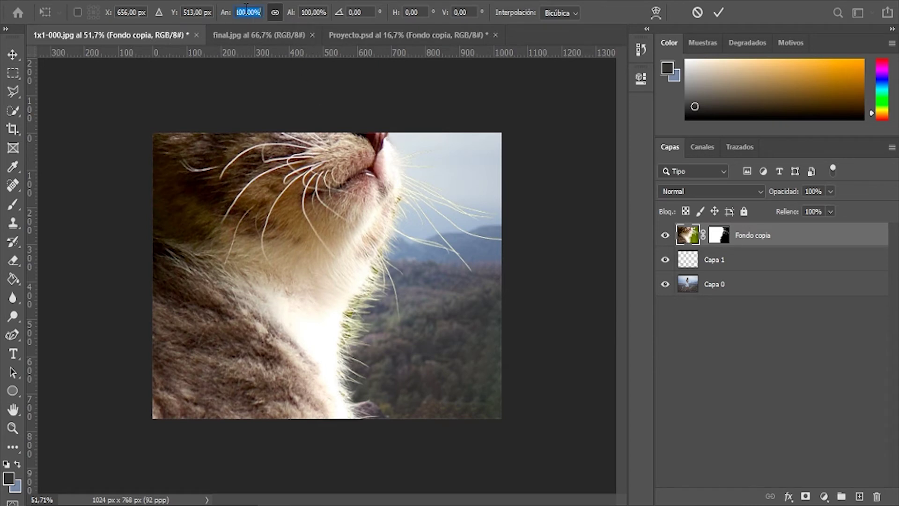
{"action": "type", "text": "20"}
{"action": "key", "text": "BackSpace"}
{"action": "key", "text": "BackSpace"}
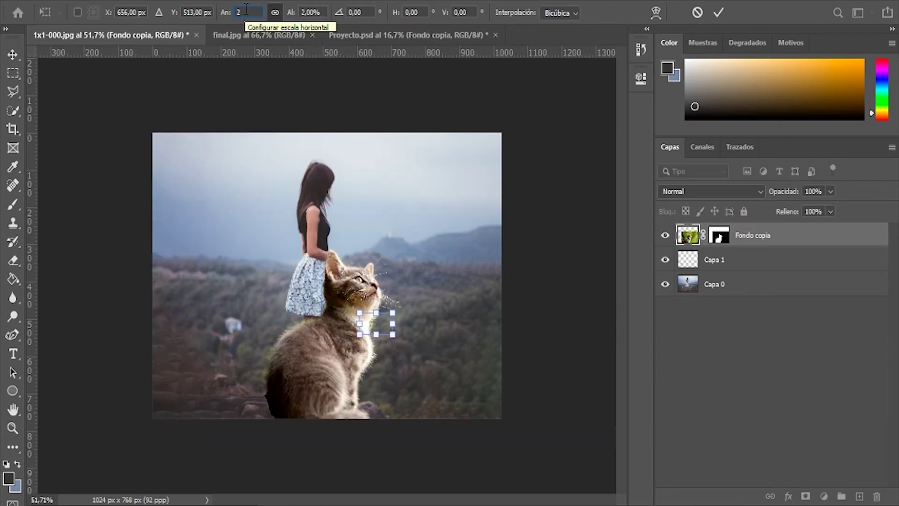
{"action": "type", "text": "10"}
{"action": "key", "text": "Return"}
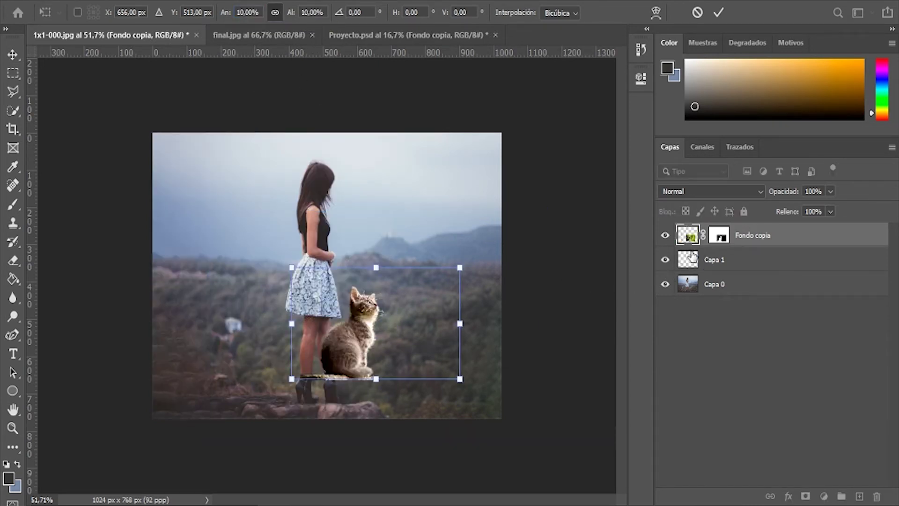
{"action": "key", "text": "Return"}
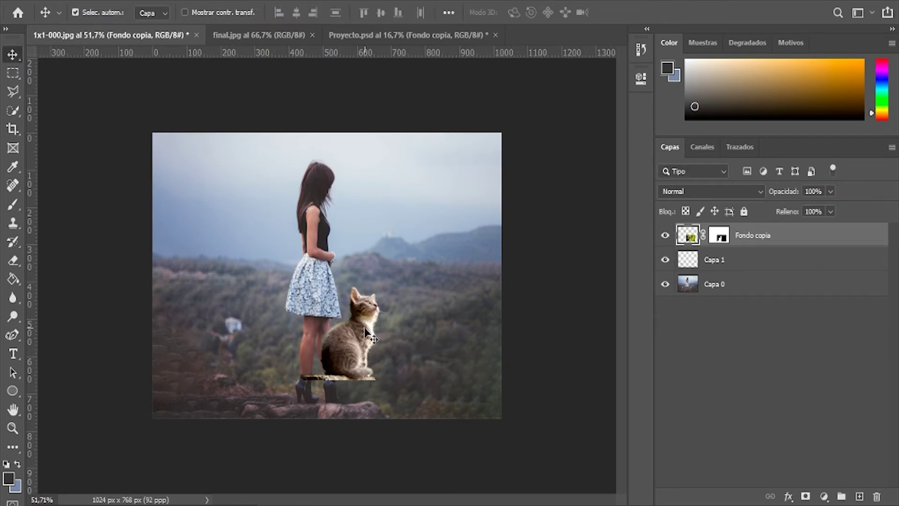
- Move the kitten down onto the rocks and rescale it with repeated corner-drag transforms
{"action": "left_click_drag", "start_coordinate": [367, 333], "coordinate": [367, 359]}
{"action": "key", "text": "ctrl+t"}
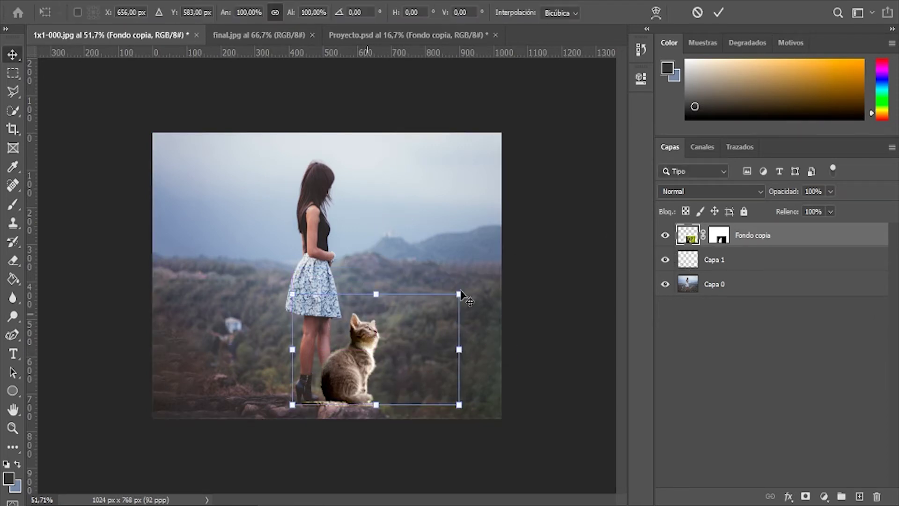
{"action": "left_click_drag", "start_coordinate": [462, 295], "coordinate": [367, 357]}
{"action": "key", "text": "Return"}
{"action": "left_click_drag", "start_coordinate": [314, 397], "coordinate": [356, 411]}
{"action": "key", "text": "ctrl+t"}
{"action": "left_click_drag", "start_coordinate": [427, 367], "coordinate": [506, 303]}
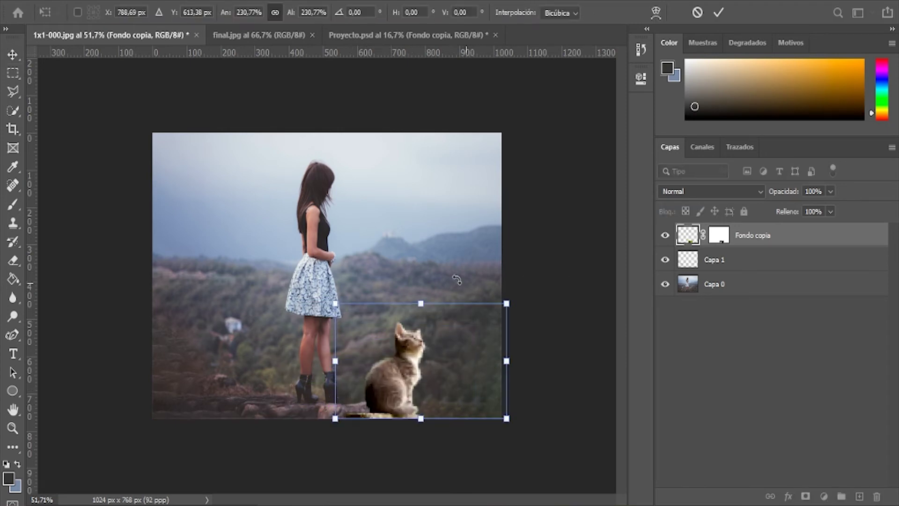
{"action": "key", "text": "Return"}
{"action": "key", "text": "ctrl+t"}
{"action": "left_click_drag", "start_coordinate": [506, 304], "coordinate": [574, 245]}
{"action": "key", "text": "Return"}
- Position the enlarged kitten on the rocks just right of the girl
{"action": "left_click_drag", "start_coordinate": [452, 316], "coordinate": [426, 314]}
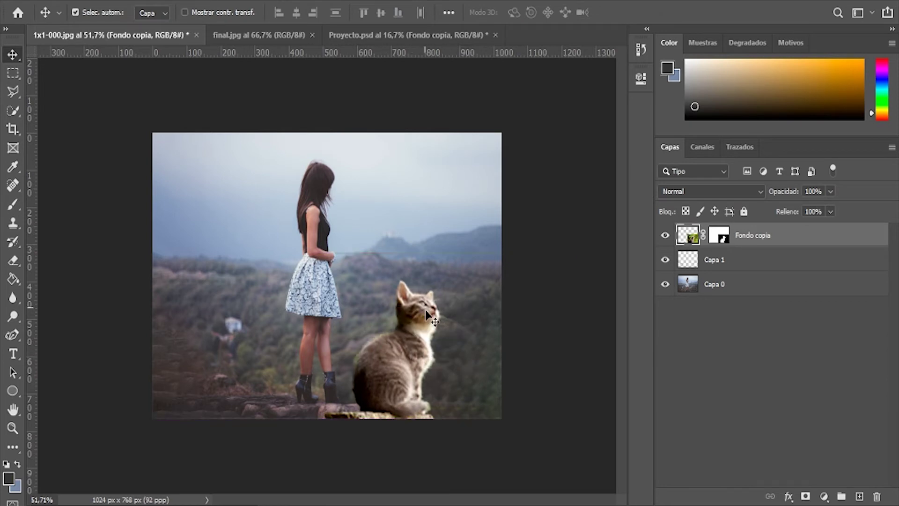
{"action": "key", "text": "ctrl+t"}
{"action": "left_click_drag", "start_coordinate": [426, 313], "coordinate": [284, 316]}
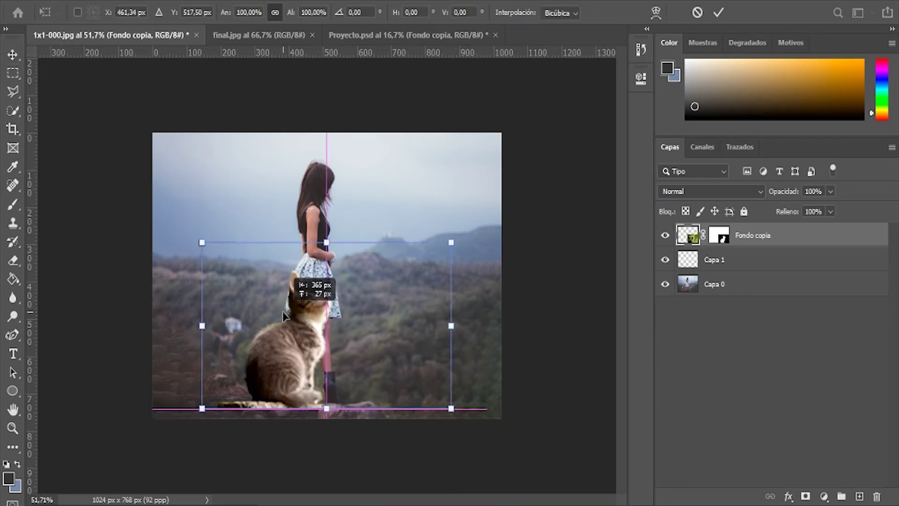
{"action": "left_click_drag", "start_coordinate": [451, 242], "coordinate": [471, 215]}
{"action": "left_click_drag", "start_coordinate": [350, 317], "coordinate": [496, 327]}
{"action": "left_click_drag", "start_coordinate": [423, 366], "coordinate": [406, 372]}
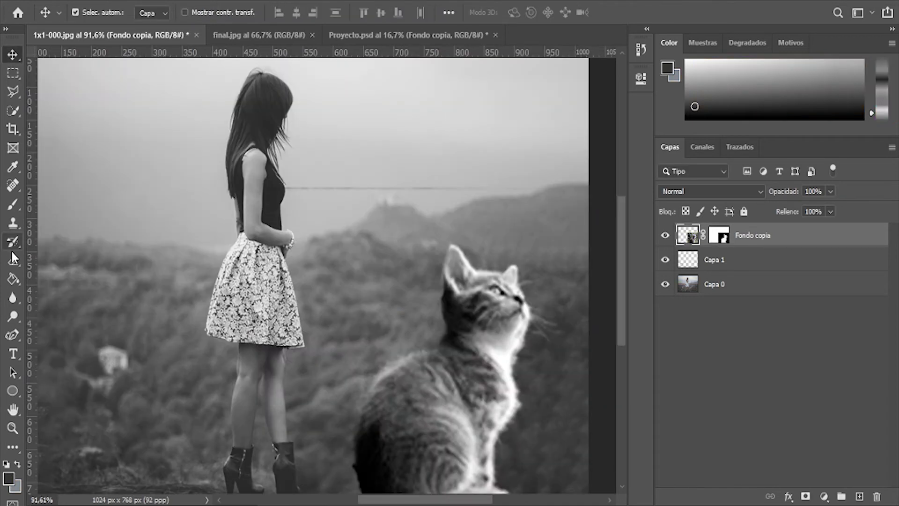
{"action": "right_click", "coordinate": [13, 260]}
{"action": "left_click", "coordinate": [41, 261]}
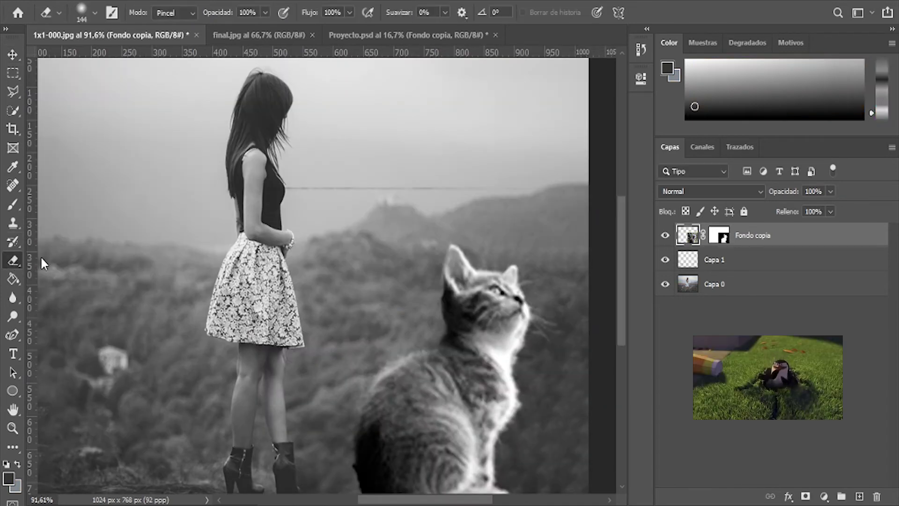
{"action": "scroll", "coordinate": [582, 371], "scroll_direction": "up", "scroll_amount": 3}
{"action": "scroll", "coordinate": [572, 371], "scroll_direction": "down", "scroll_amount": 2}
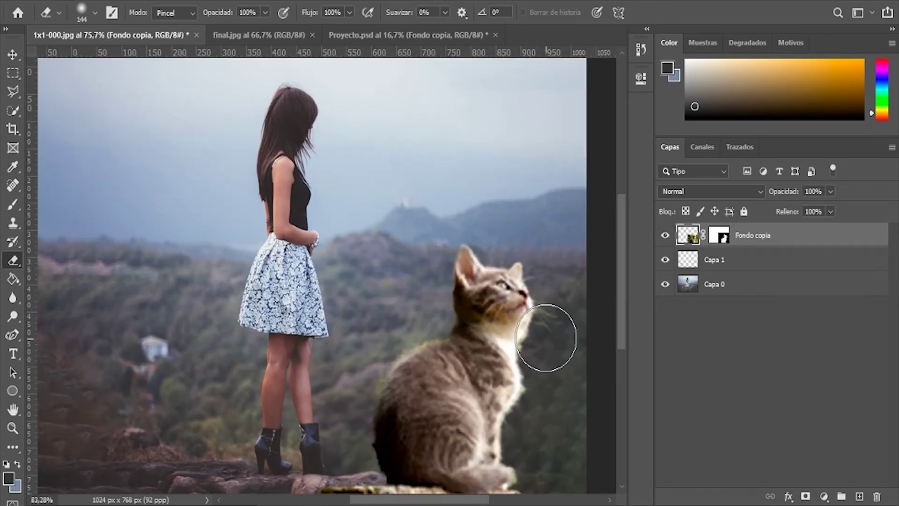
{"action": "scroll", "coordinate": [558, 333], "scroll_direction": "up", "scroll_amount": 1}
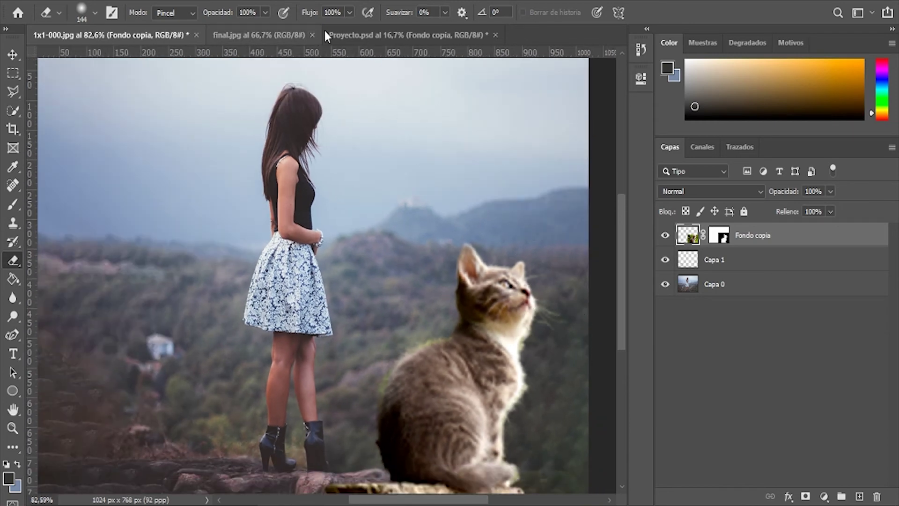
{"action": "left_click", "coordinate": [341, 35]}
{"action": "scroll", "coordinate": [360, 157], "scroll_direction": "up", "scroll_amount": 2}
{"action": "scroll", "coordinate": [360, 157], "scroll_direction": "up", "scroll_amount": 2}
{"action": "scroll", "coordinate": [361, 158], "scroll_direction": "up", "scroll_amount": 1}
{"action": "scroll", "coordinate": [361, 160], "scroll_direction": "up", "scroll_amount": 1}
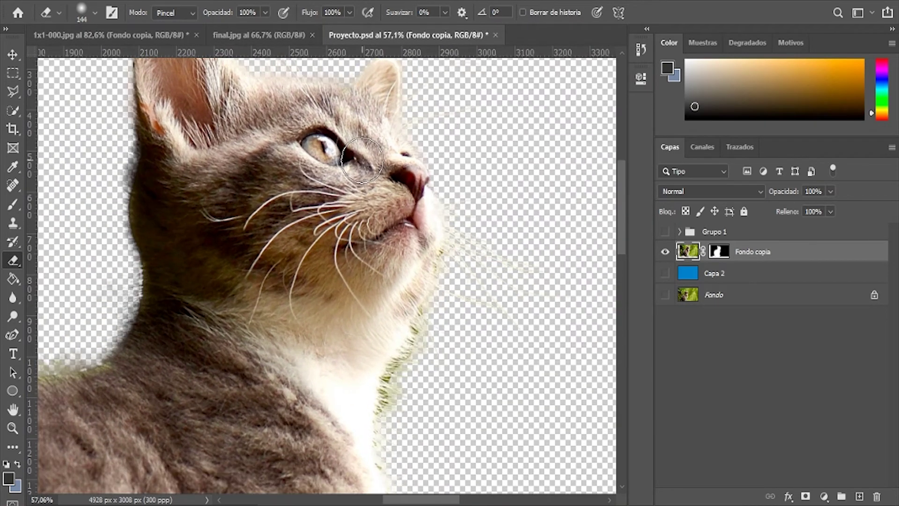
{"action": "scroll", "coordinate": [362, 161], "scroll_direction": "down", "scroll_amount": 2}
{"action": "scroll", "coordinate": [362, 162], "scroll_direction": "down", "scroll_amount": 1}
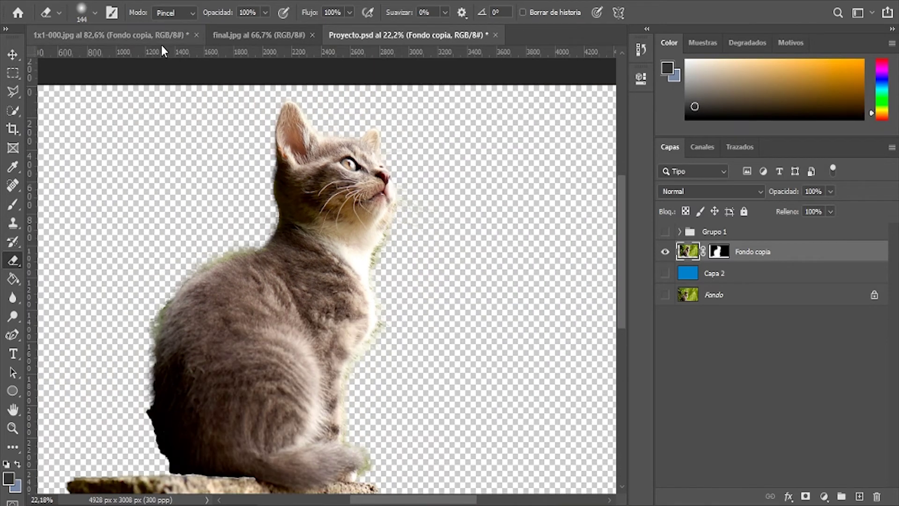
{"action": "key", "text": "ctrl+Tab"}
{"action": "scroll", "coordinate": [527, 302], "scroll_direction": "up", "scroll_amount": 1}
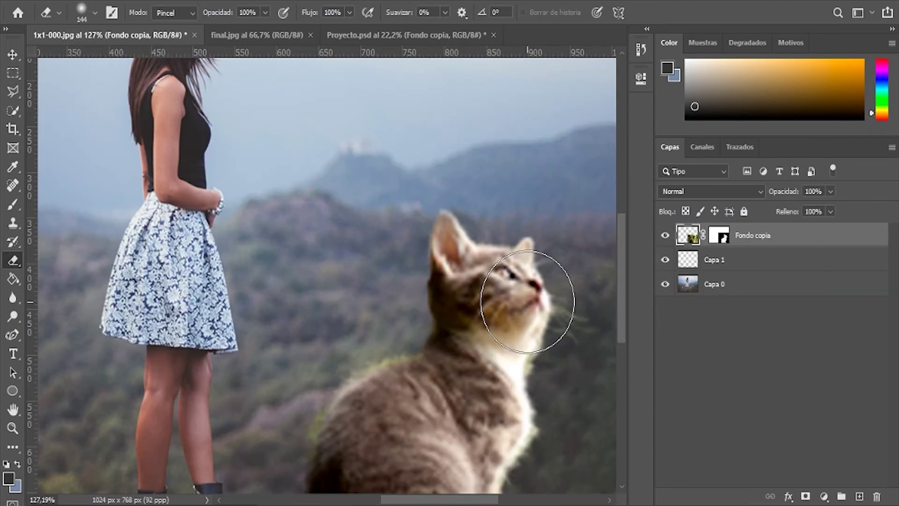
{"action": "scroll", "coordinate": [527, 302], "scroll_direction": "down", "scroll_amount": 2}
{"action": "key", "text": "v"}
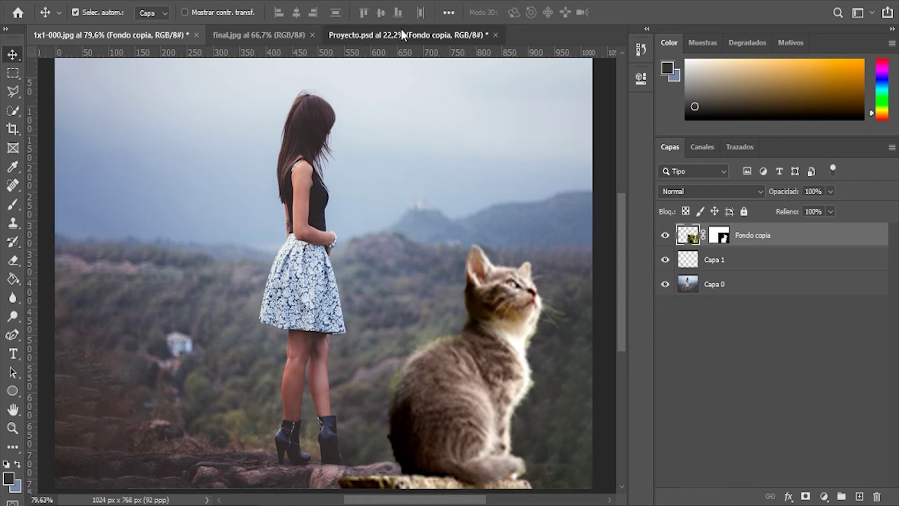
- Drag a second kitten cut-out from Proyecto.psd into the composite and move it right and down
{"action": "left_click", "coordinate": [402, 35]}
{"action": "mouse_move", "coordinate": [294, 161]}
{"action": "left_mouse_down"}
{"action": "mouse_move", "coordinate": [159, 42]}
{"action": "mouse_move", "coordinate": [189, 100]}
{"action": "left_mouse_up"}
{"action": "left_click_drag", "start_coordinate": [245, 266], "coordinate": [246, 266]}
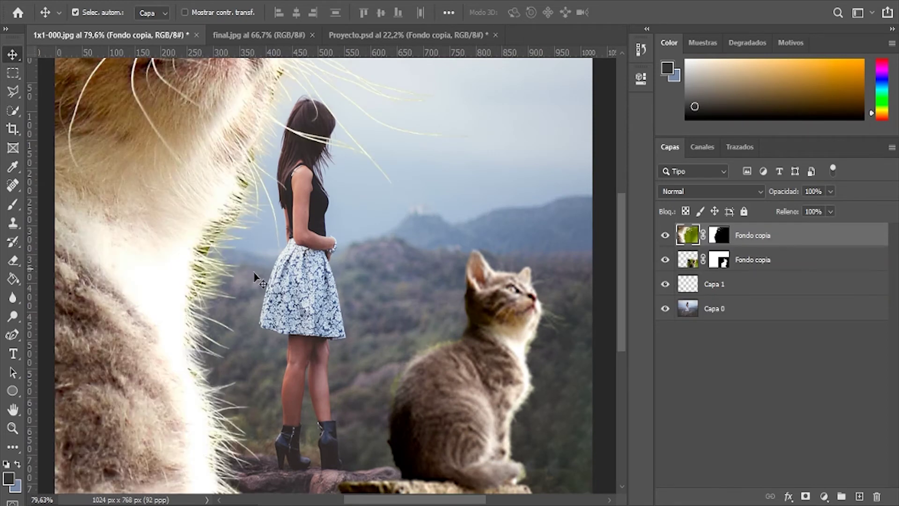
{"action": "scroll", "coordinate": [326, 294], "scroll_direction": "down", "scroll_amount": 3}
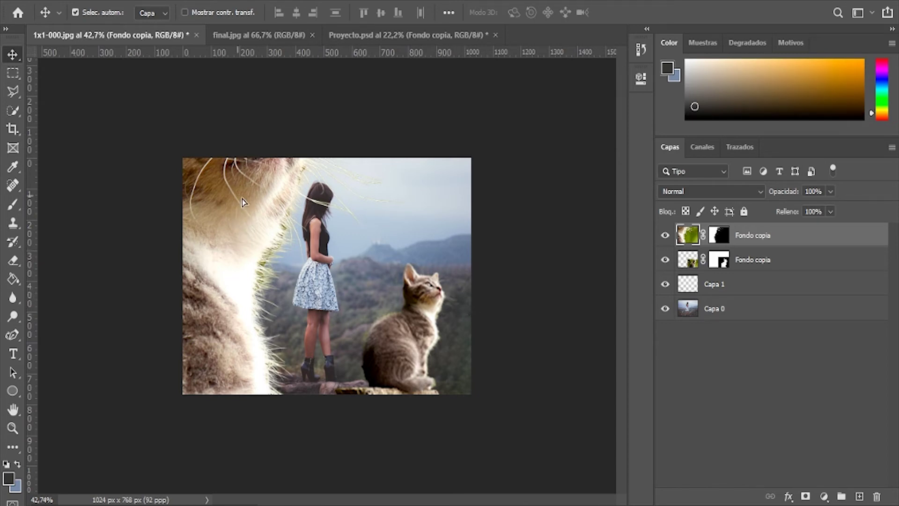
{"action": "left_click_drag", "start_coordinate": [240, 198], "coordinate": [316, 294]}
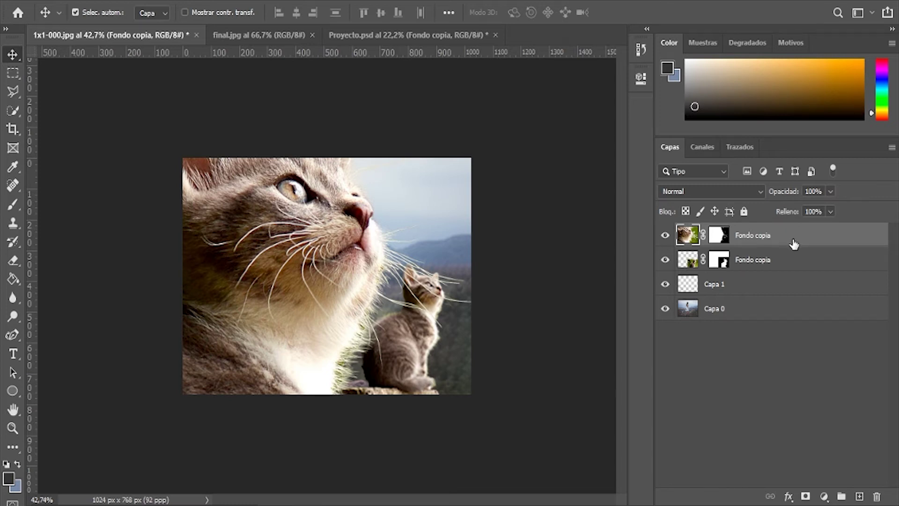
{"action": "right_click", "coordinate": [792, 243]}
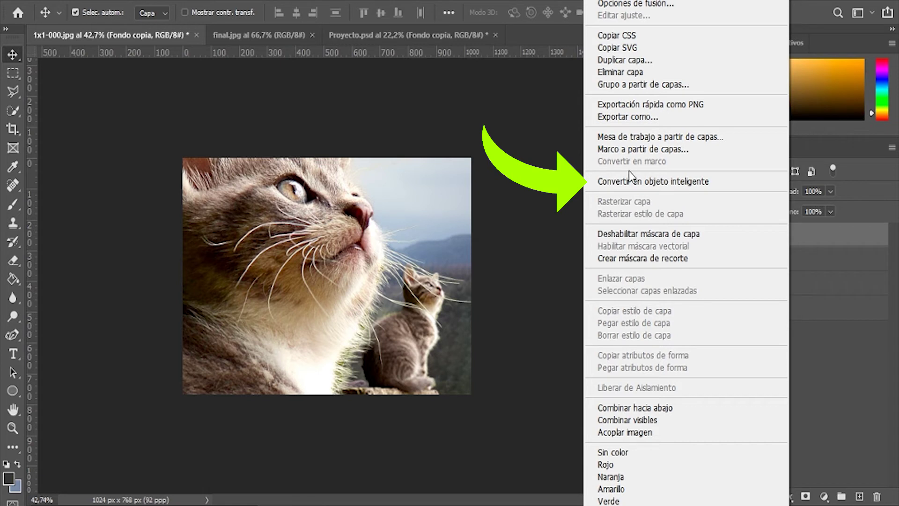
- Convert the top Fondo copia kitten layer via Convertir en objeto inteligente
{"action": "left_click", "coordinate": [668, 182]}
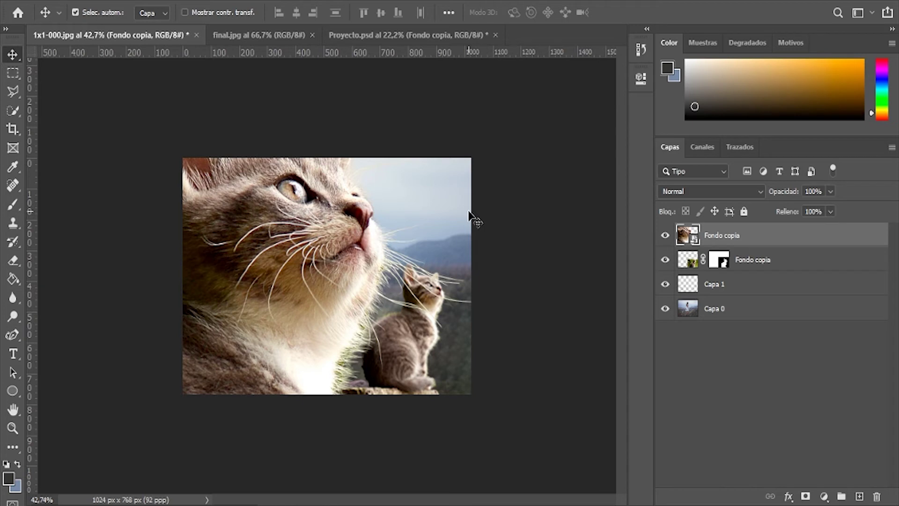
{"action": "key", "text": "ctrl+t"}
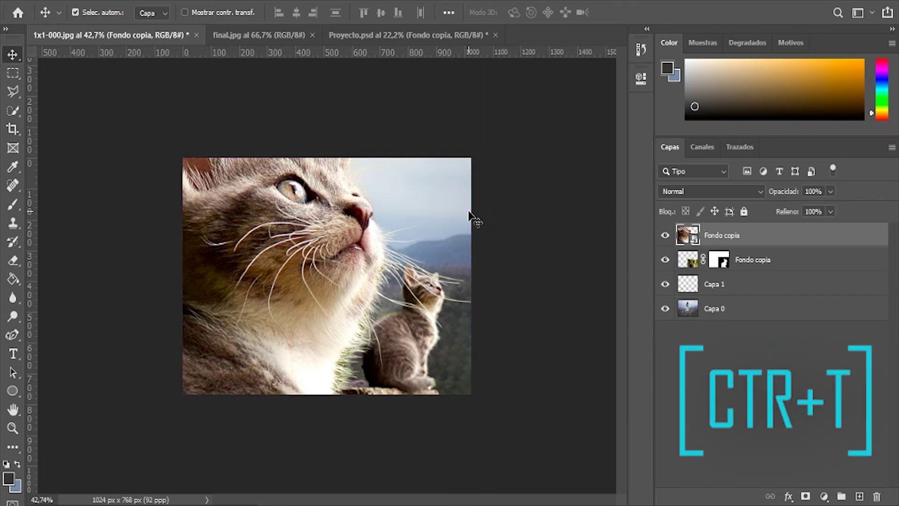
- Shrink the second kitten to 52% width and move it onto the rocks left of the girl
{"action": "key", "text": "ctrl+t"}
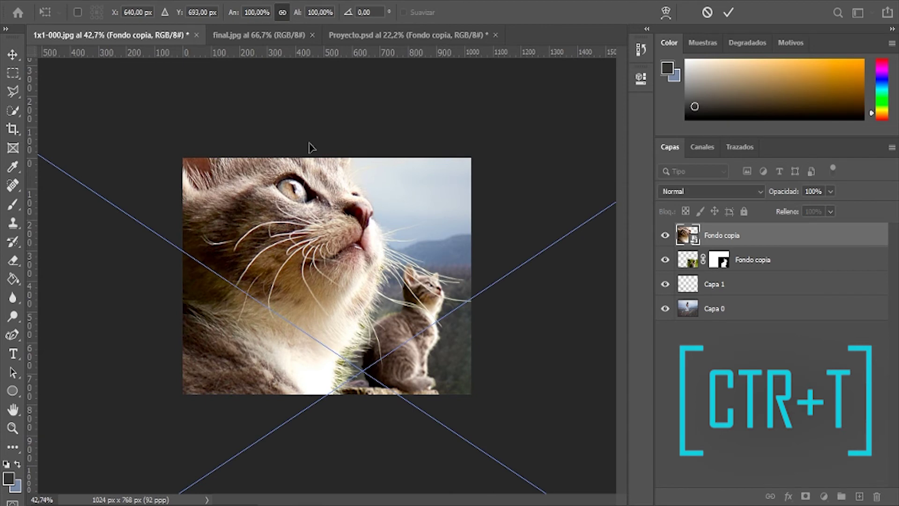
{"action": "left_click", "coordinate": [252, 10]}
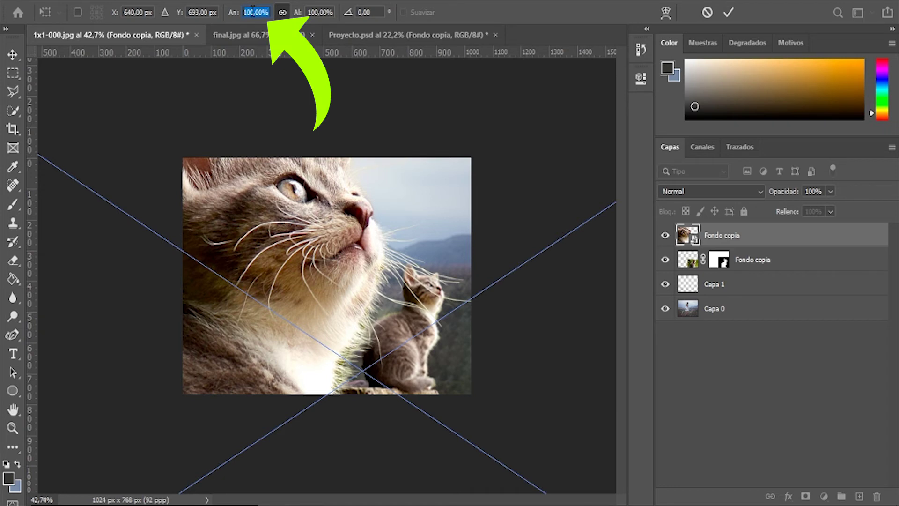
{"action": "type", "text": "5"}
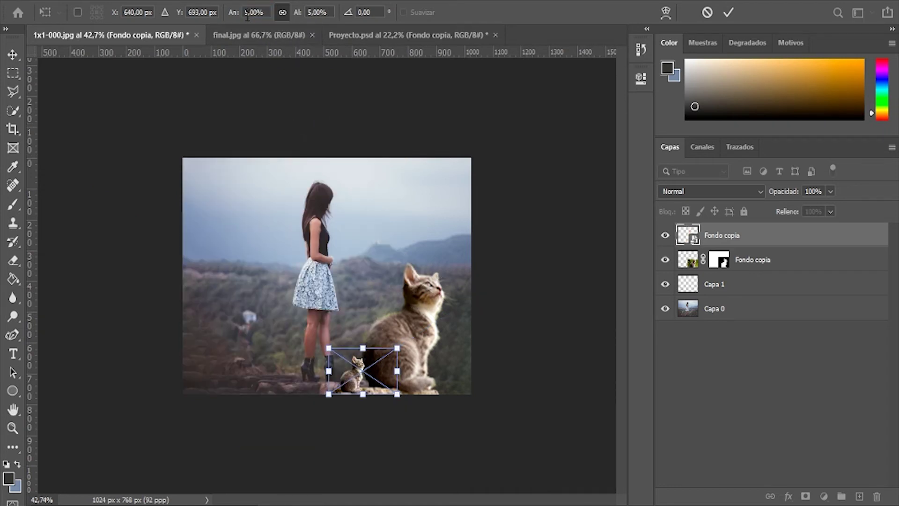
{"action": "type", "text": "2"}
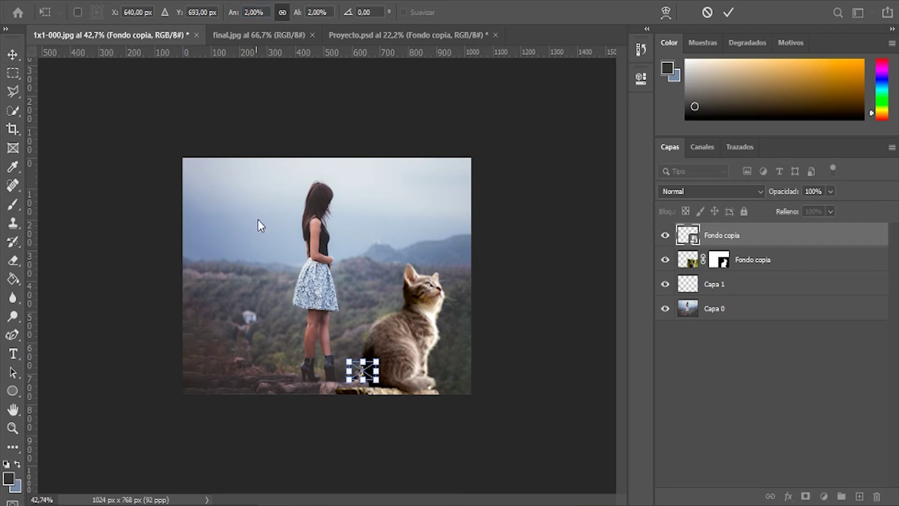
{"action": "key", "text": "Return"}
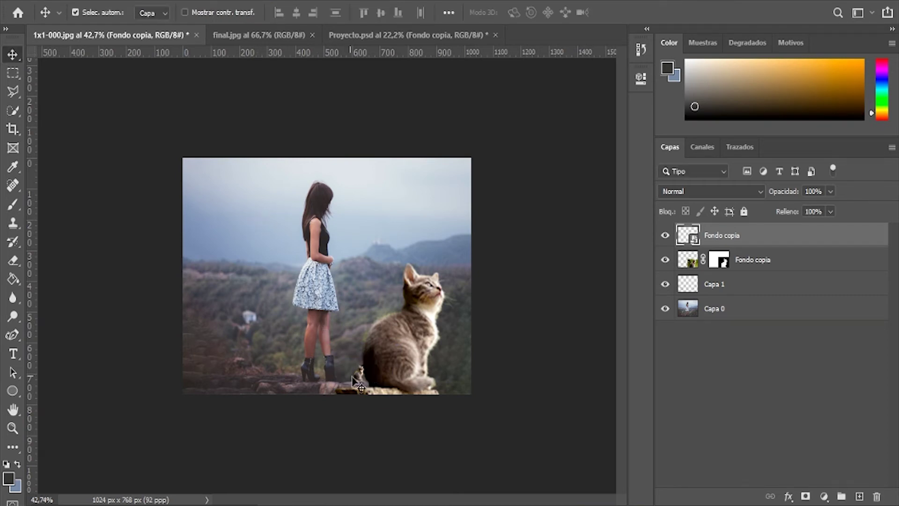
{"action": "left_click_drag", "start_coordinate": [359, 379], "coordinate": [230, 389]}
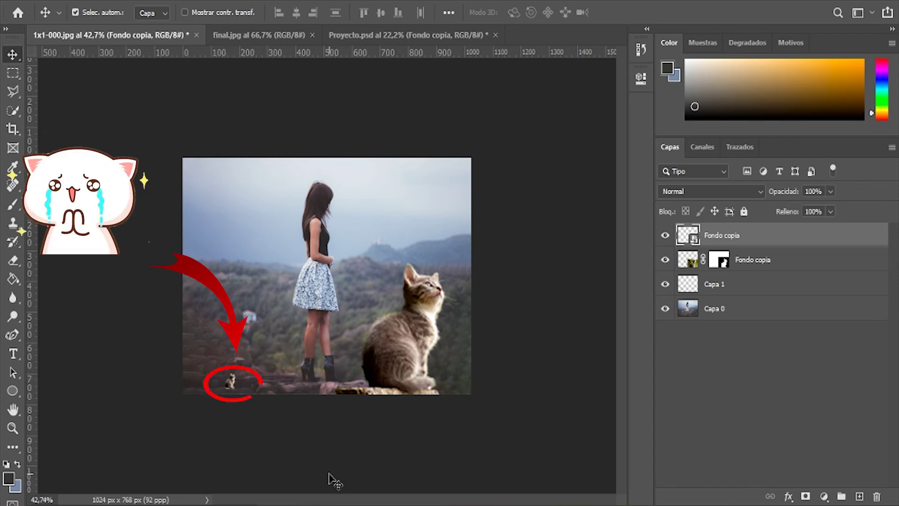
- Scale the tiny kitten copy up to full size on the rocks
{"action": "key", "text": "ctrl+t"}
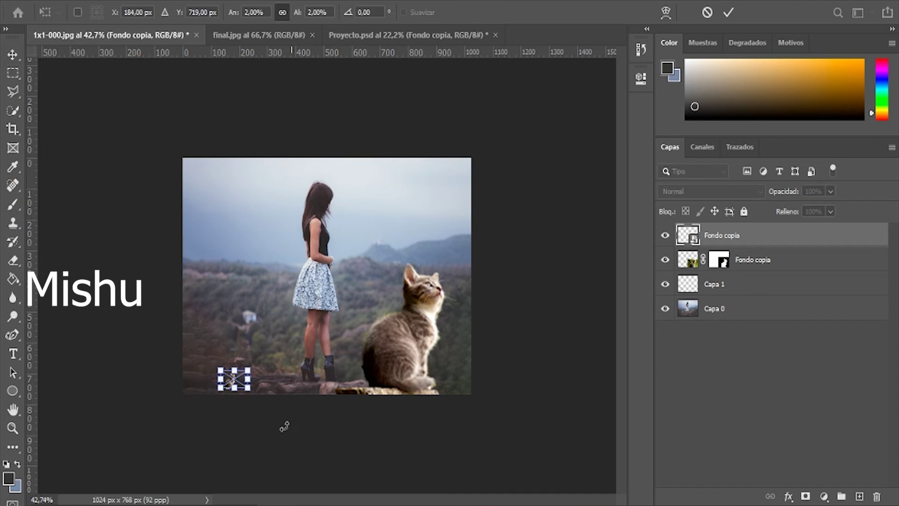
{"action": "left_click_drag", "start_coordinate": [248, 371], "coordinate": [595, 211]}
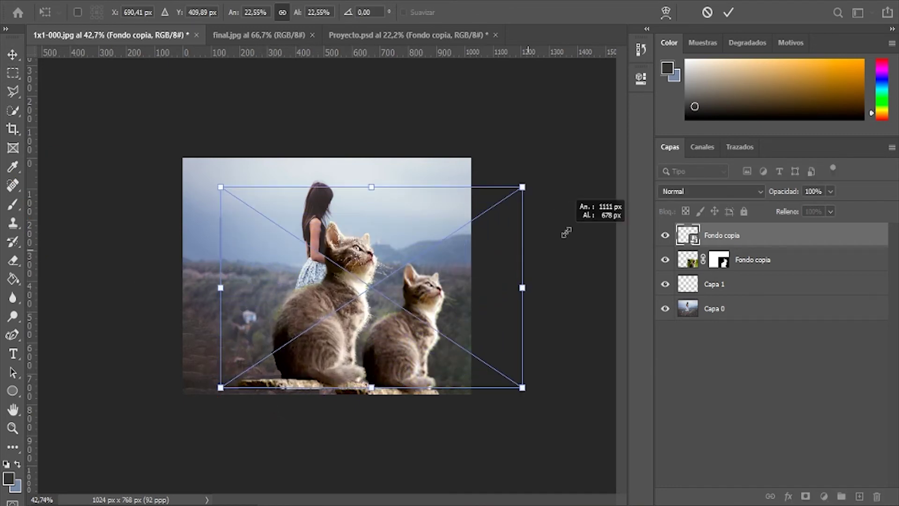
{"action": "left_click_drag", "start_coordinate": [221, 387], "coordinate": [196, 401]}
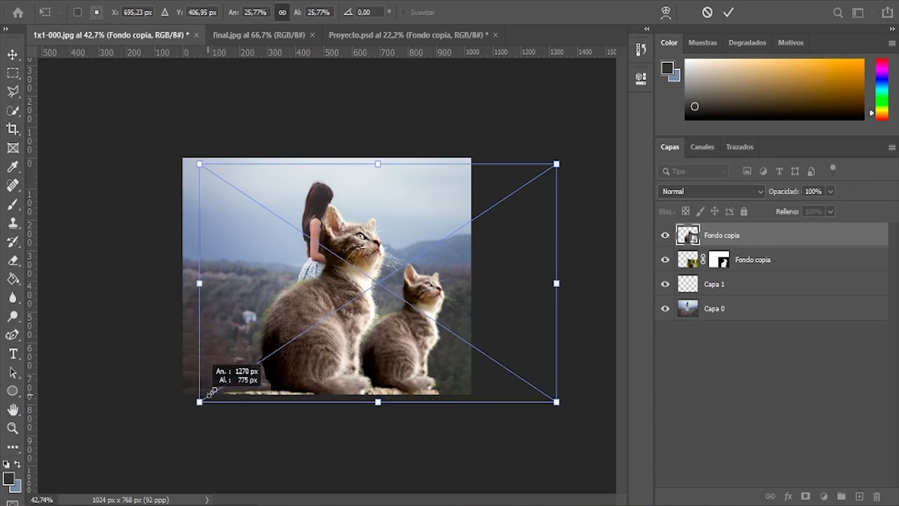
{"action": "left_click_drag", "start_coordinate": [195, 402], "coordinate": [211, 393]}
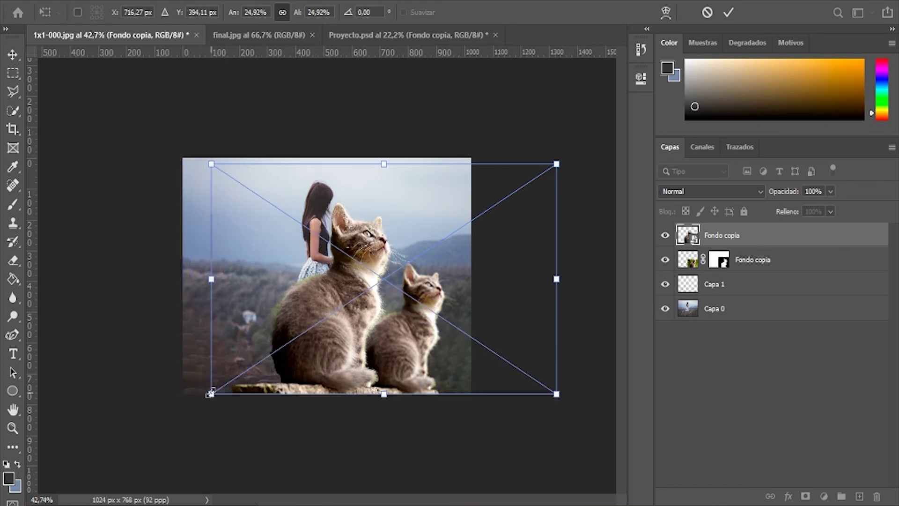
{"action": "key", "text": "Return"}
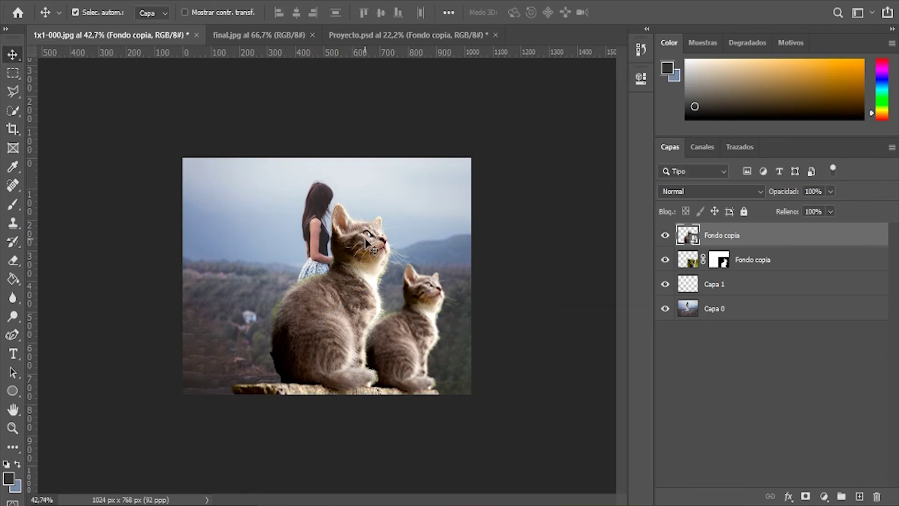
- Shift the enlarged kitten slightly left beside the first kitten
{"action": "scroll", "coordinate": [370, 237], "scroll_direction": "up", "scroll_amount": 1}
{"action": "scroll", "coordinate": [494, 263], "scroll_direction": "up", "scroll_amount": 1}
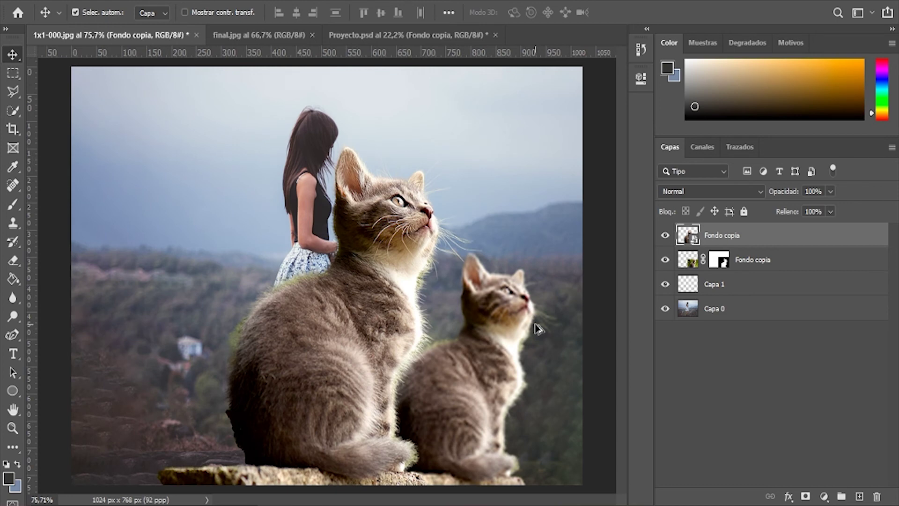
{"action": "scroll", "coordinate": [515, 304], "scroll_direction": "up", "scroll_amount": 2}
{"action": "scroll", "coordinate": [480, 283], "scroll_direction": "up", "scroll_amount": 1}
{"action": "scroll", "coordinate": [443, 243], "scroll_direction": "up", "scroll_amount": 1}
{"action": "scroll", "coordinate": [413, 172], "scroll_direction": "up", "scroll_amount": 1}
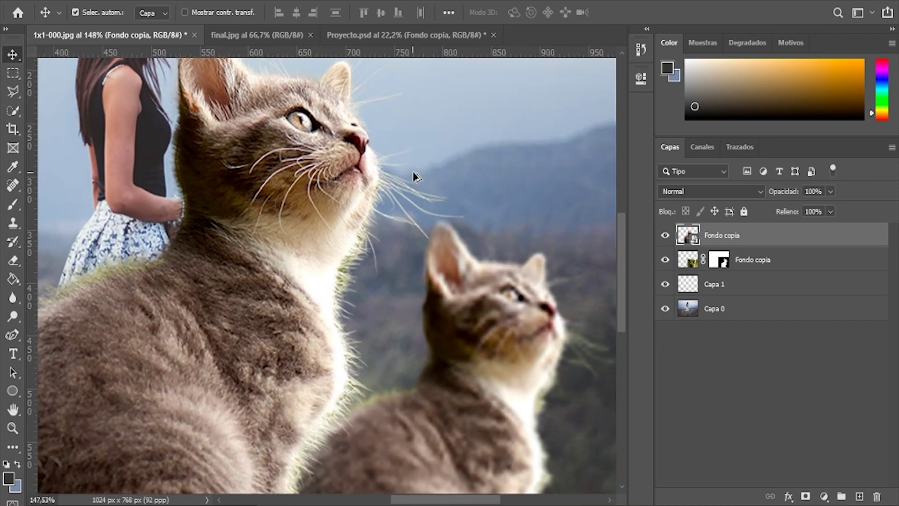
{"action": "scroll", "coordinate": [413, 172], "scroll_direction": "up", "scroll_amount": 1}
{"action": "scroll", "coordinate": [421, 178], "scroll_direction": "up", "scroll_amount": 1}
{"action": "scroll", "coordinate": [451, 271], "scroll_direction": "down", "scroll_amount": 1}
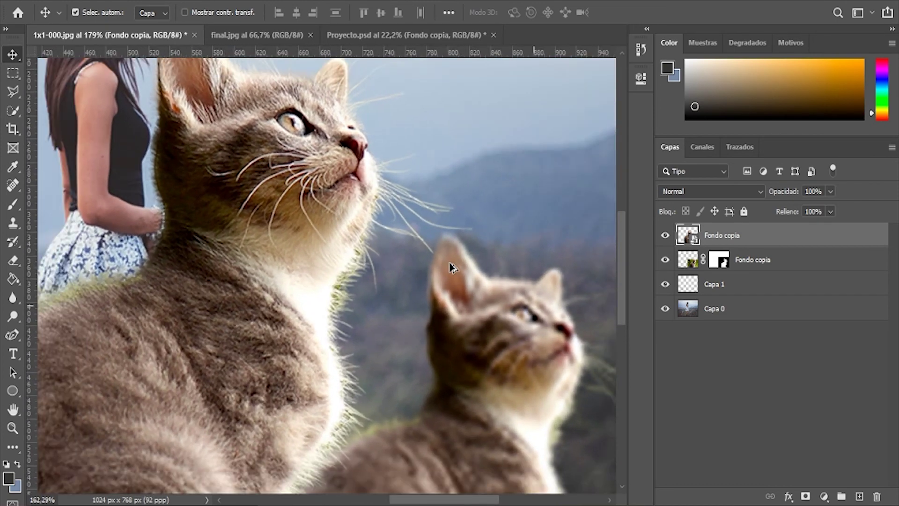
{"action": "scroll", "coordinate": [452, 270], "scroll_direction": "down", "scroll_amount": 2}
{"action": "scroll", "coordinate": [488, 309], "scroll_direction": "down", "scroll_amount": 2}
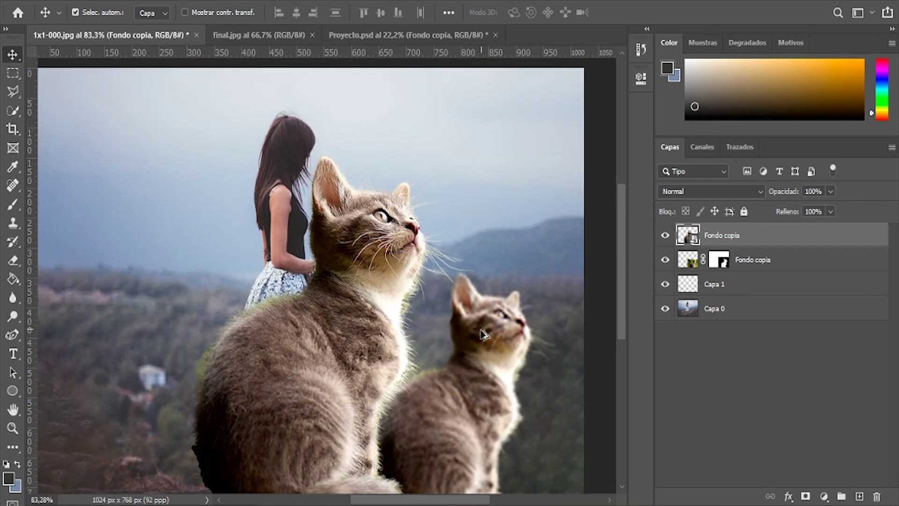
{"action": "scroll", "coordinate": [480, 336], "scroll_direction": "down", "scroll_amount": 1}
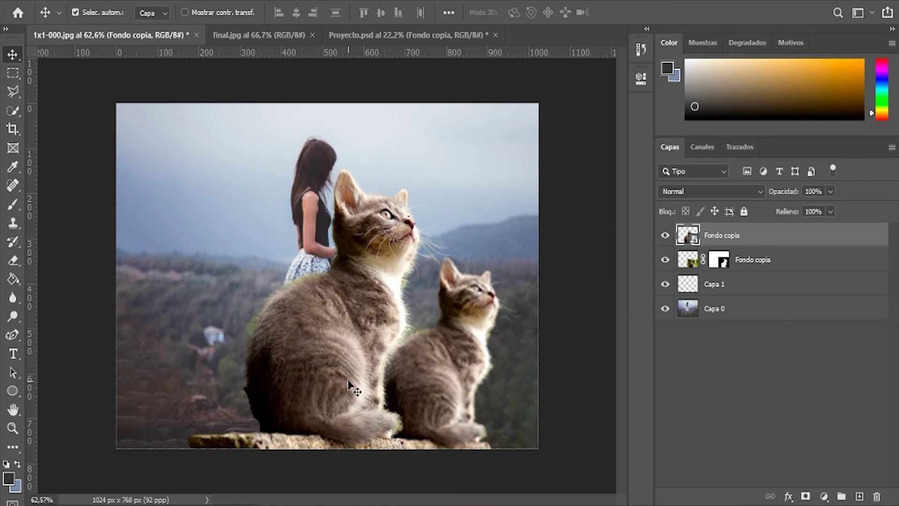
{"action": "left_click_drag", "start_coordinate": [341, 328], "coordinate": [291, 318]}
- Resize the second kitten to match the first kitten's size
{"action": "left_click_drag", "start_coordinate": [274, 317], "coordinate": [378, 302]}
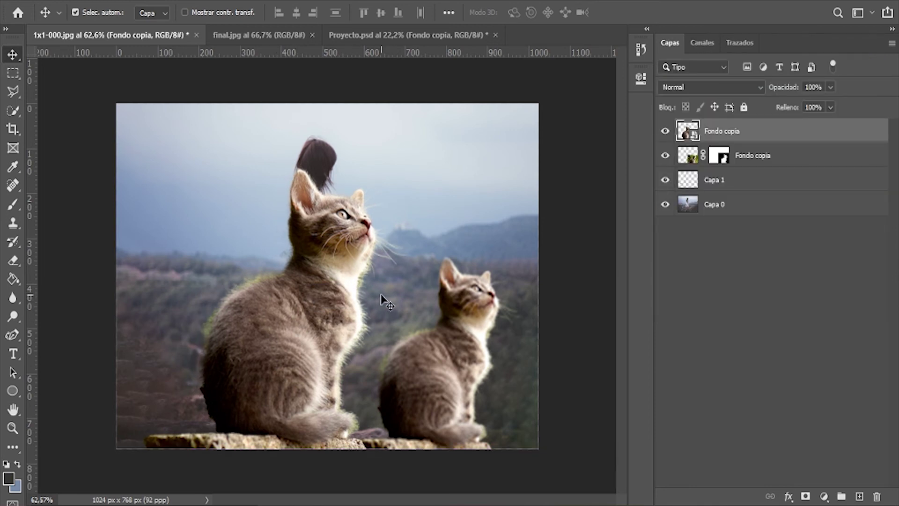
{"action": "key", "text": "ctrl+t"}
{"action": "mouse_move", "coordinate": [116, 105]}
{"action": "left_mouse_down"}
{"action": "mouse_move", "coordinate": [215, 190]}
{"action": "mouse_move", "coordinate": [518, 398]}
{"action": "left_mouse_up"}
{"action": "mouse_move", "coordinate": [562, 417]}
{"action": "left_mouse_down"}
{"action": "mouse_move", "coordinate": [440, 374]}
{"action": "mouse_move", "coordinate": [138, 194]}
{"action": "left_mouse_up"}
{"action": "key", "text": "Return"}
{"action": "key", "text": "ctrl+t"}
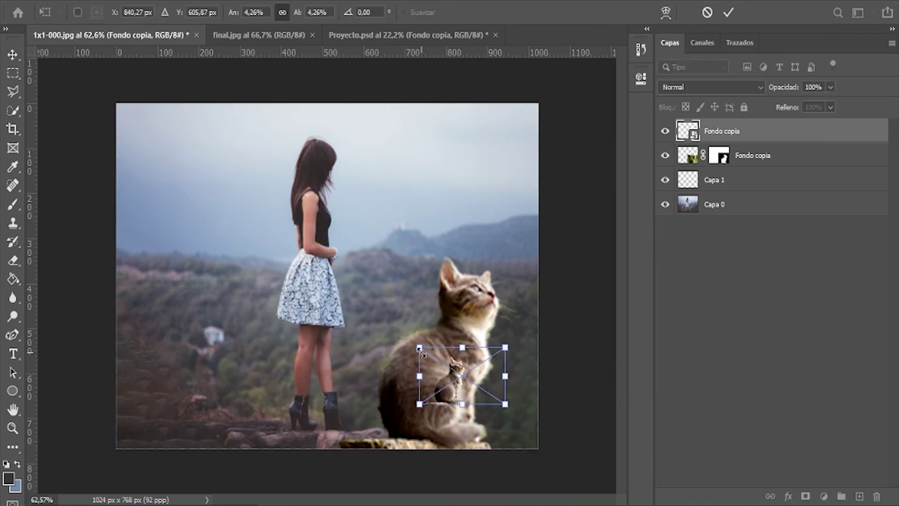
{"action": "key", "text": "Return"}
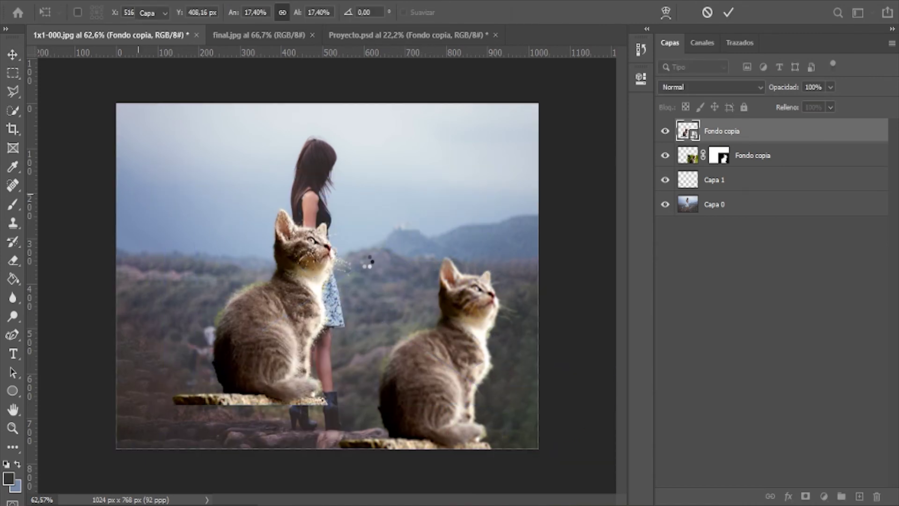
- Place the resized kitten lower on the rock to the girl's left
{"action": "scroll", "coordinate": [318, 248], "scroll_direction": "up", "scroll_amount": 1}
{"action": "scroll", "coordinate": [308, 243], "scroll_direction": "up", "scroll_amount": 2}
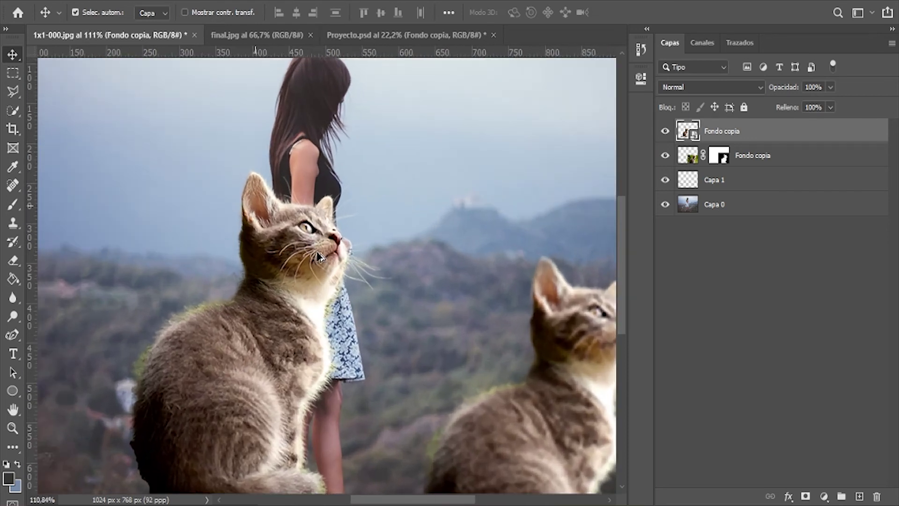
{"action": "scroll", "coordinate": [314, 251], "scroll_direction": "up", "scroll_amount": 1}
{"action": "scroll", "coordinate": [317, 255], "scroll_direction": "down", "scroll_amount": 3}
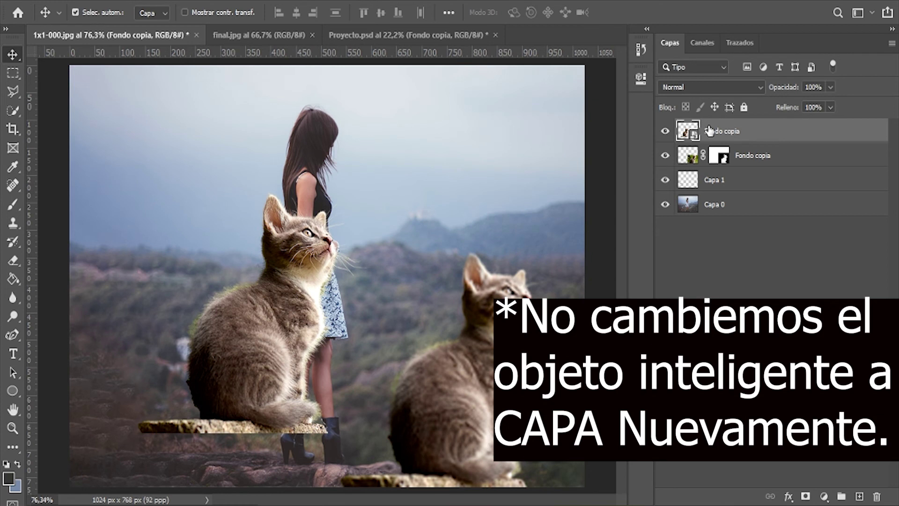
{"action": "left_click_drag", "start_coordinate": [283, 295], "coordinate": [243, 352]}
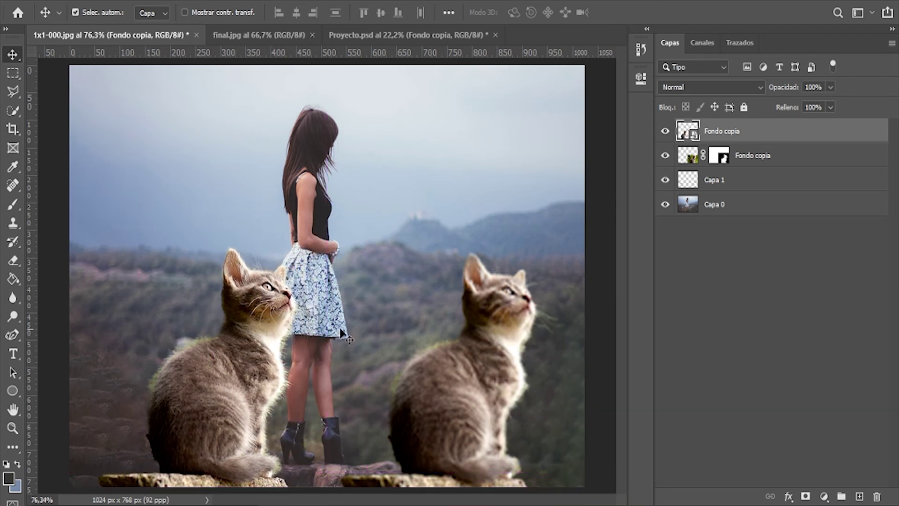
{"action": "right_click", "coordinate": [734, 135]}
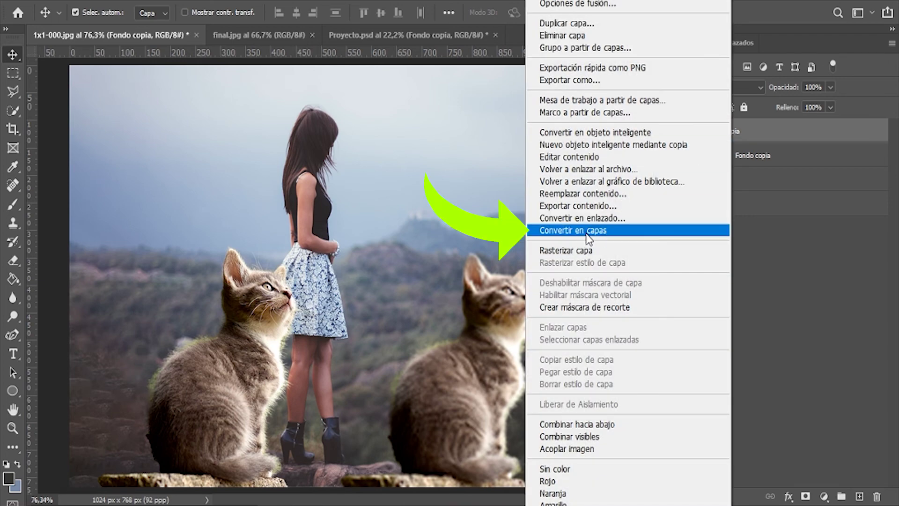
- Convert the Fondo copia smart object with Convertir en capas, answering Sí to keep transformations
{"action": "left_click", "coordinate": [586, 233]}
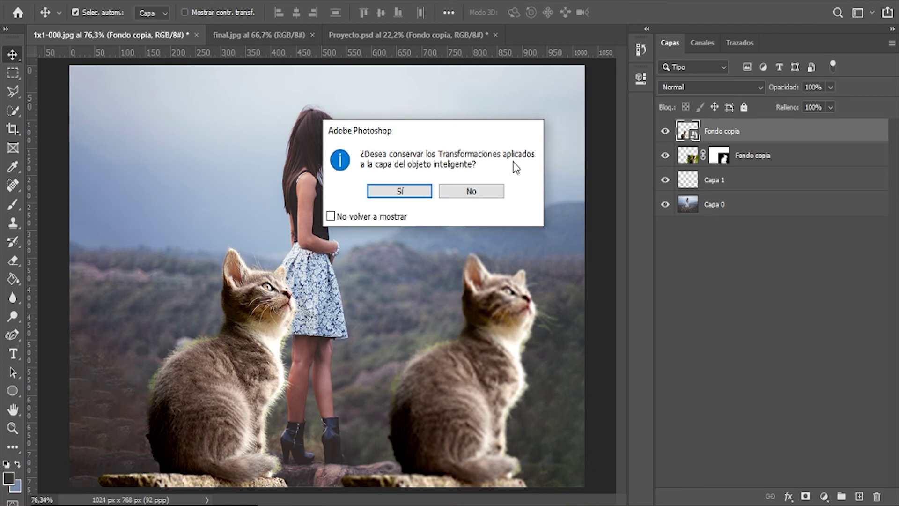
{"action": "left_click", "coordinate": [398, 190]}
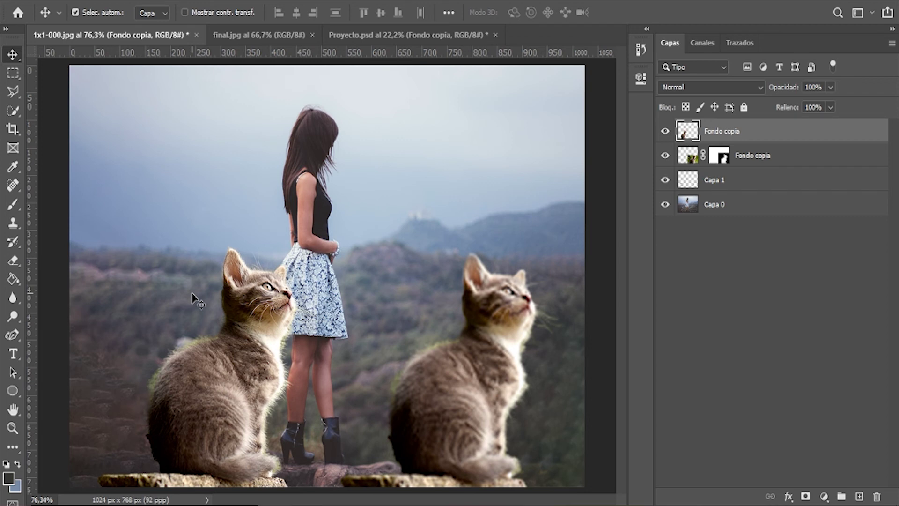
{"action": "scroll", "coordinate": [200, 295], "scroll_direction": "down", "scroll_amount": 1}
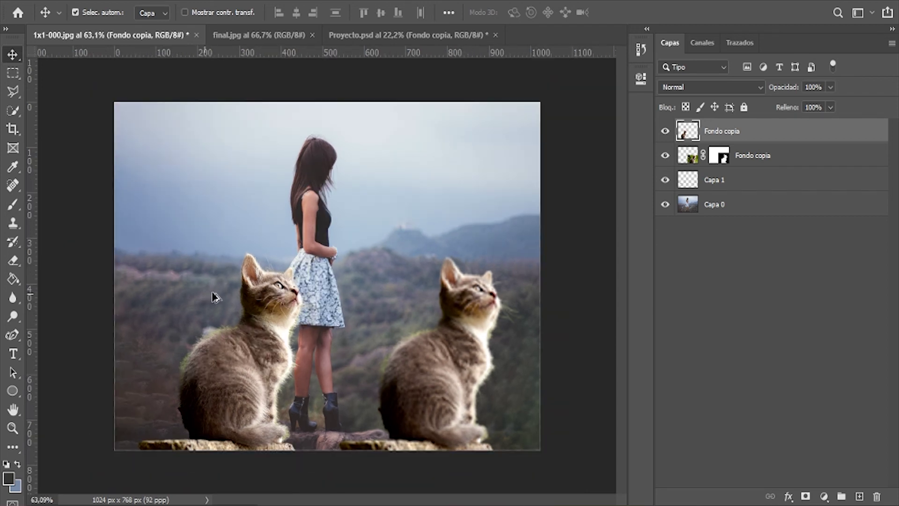